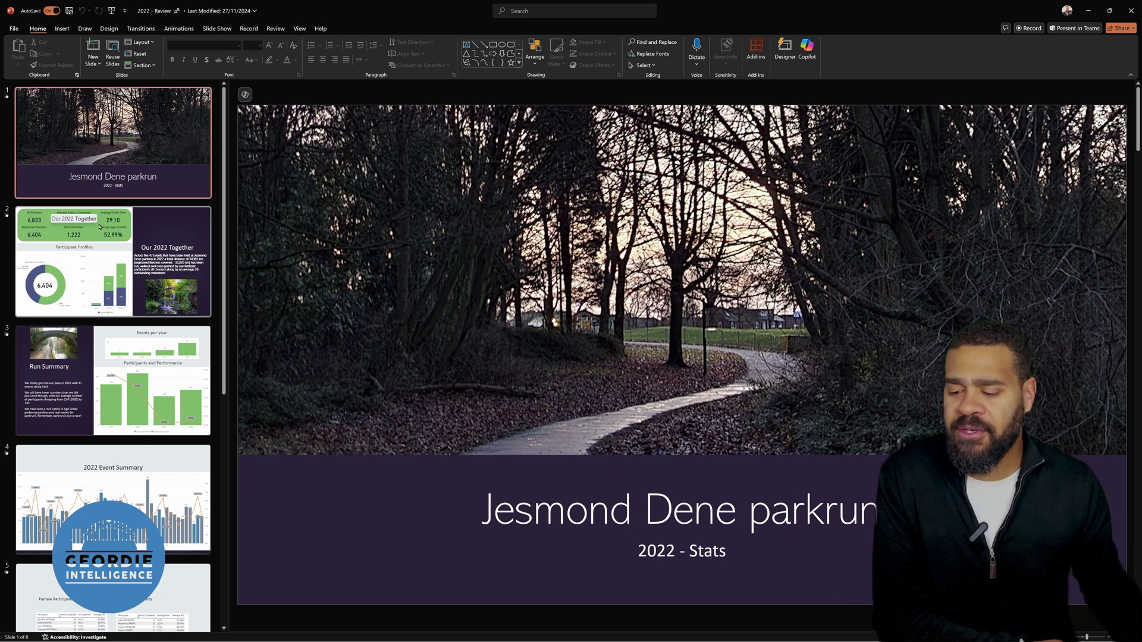
# Open slide 2 and select the Participant Profiles heading and its chart image.
pyautogui.click(72, 215)
pyautogui.click(480, 288)
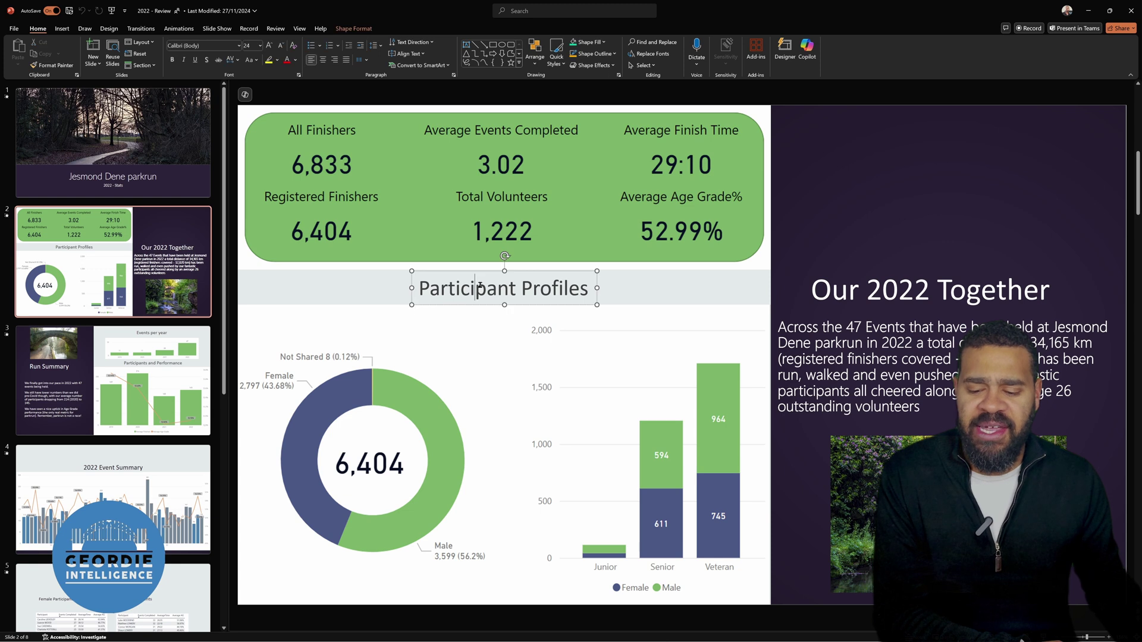
pyautogui.click(642, 312)
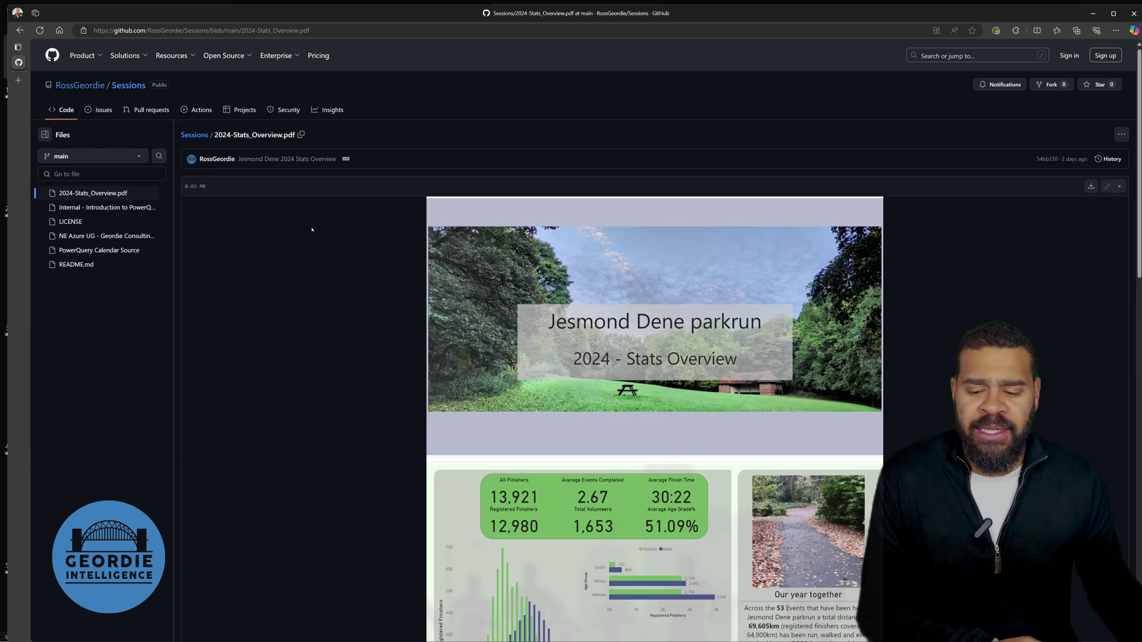
# Scroll through the 2024-Stats_Overview.pdf preview to its event charts and Top 10 tables.
pyautogui.scroll(-3, 351, 244)
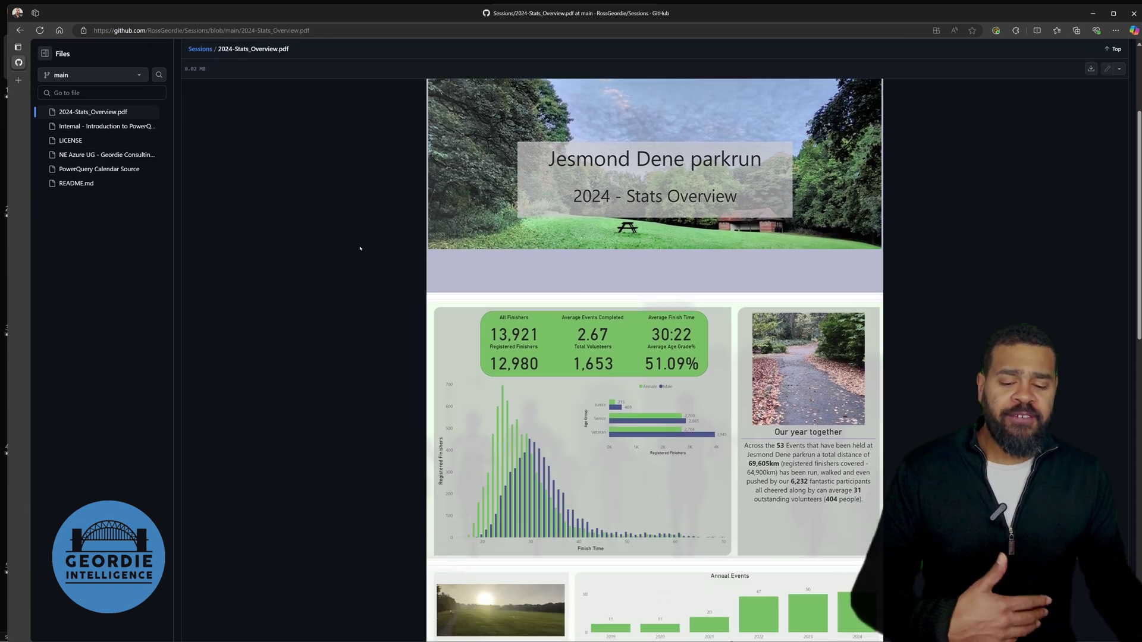
pyautogui.scroll(-5, 362, 243)
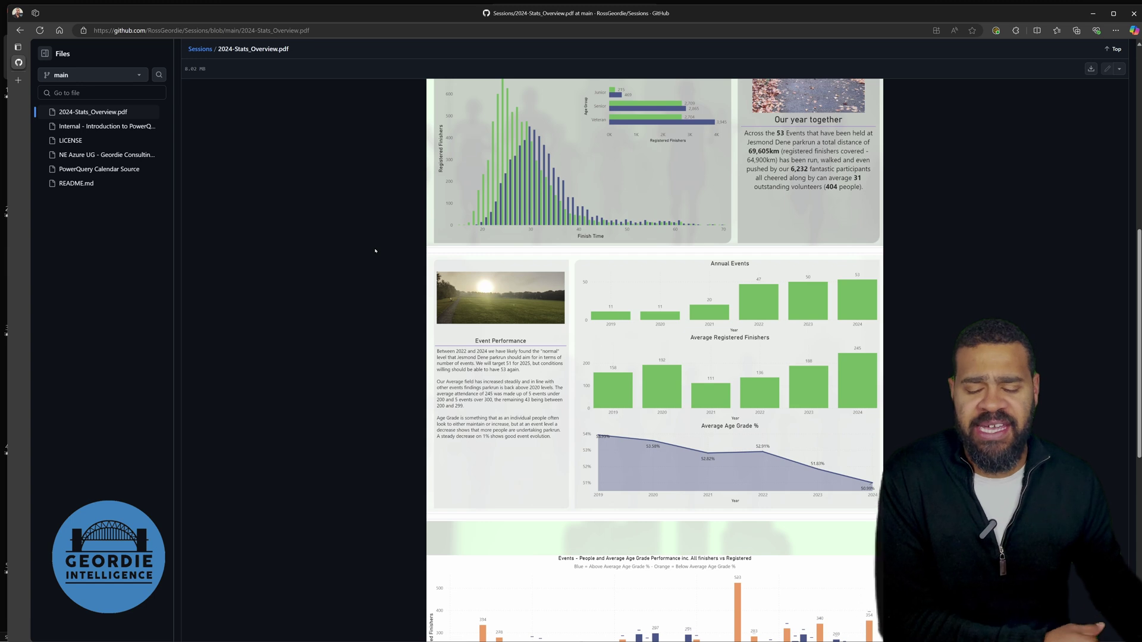
pyautogui.scroll(-3, 370, 265)
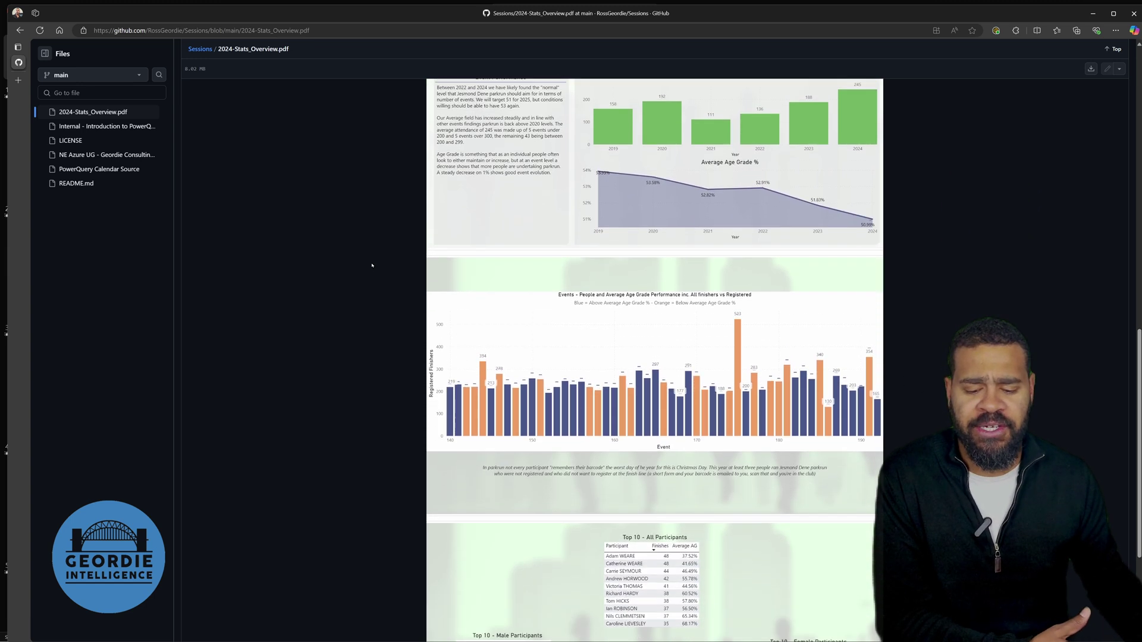
pyautogui.scroll(-3, 371, 265)
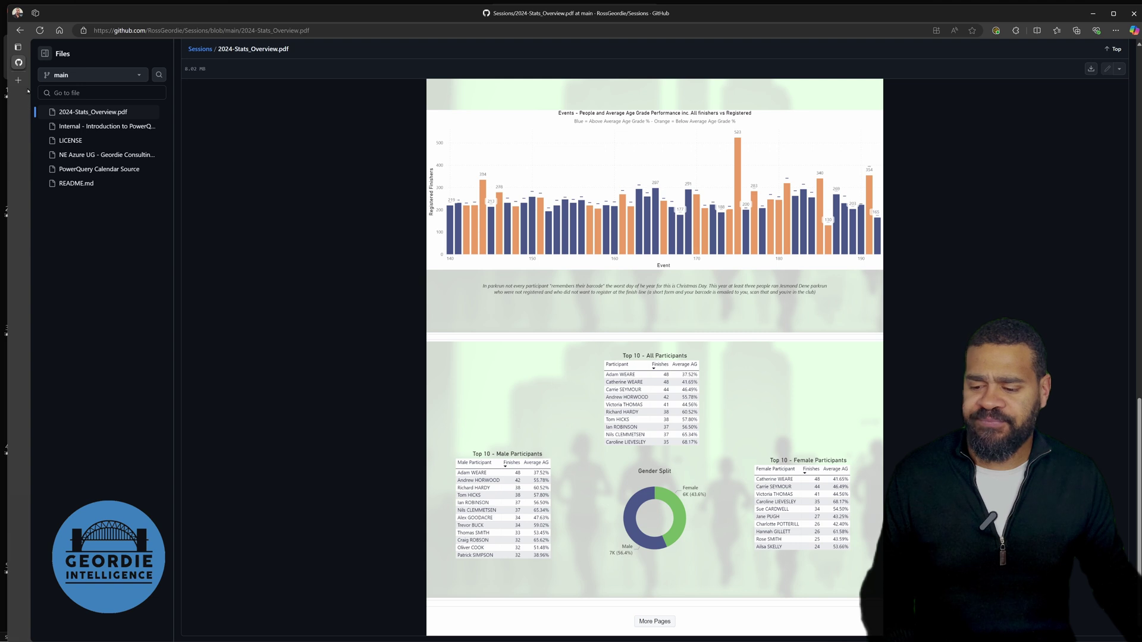
# Go to the Power BI app home and open the PowerPointExport report.
pyautogui.moveTo(18, 80)
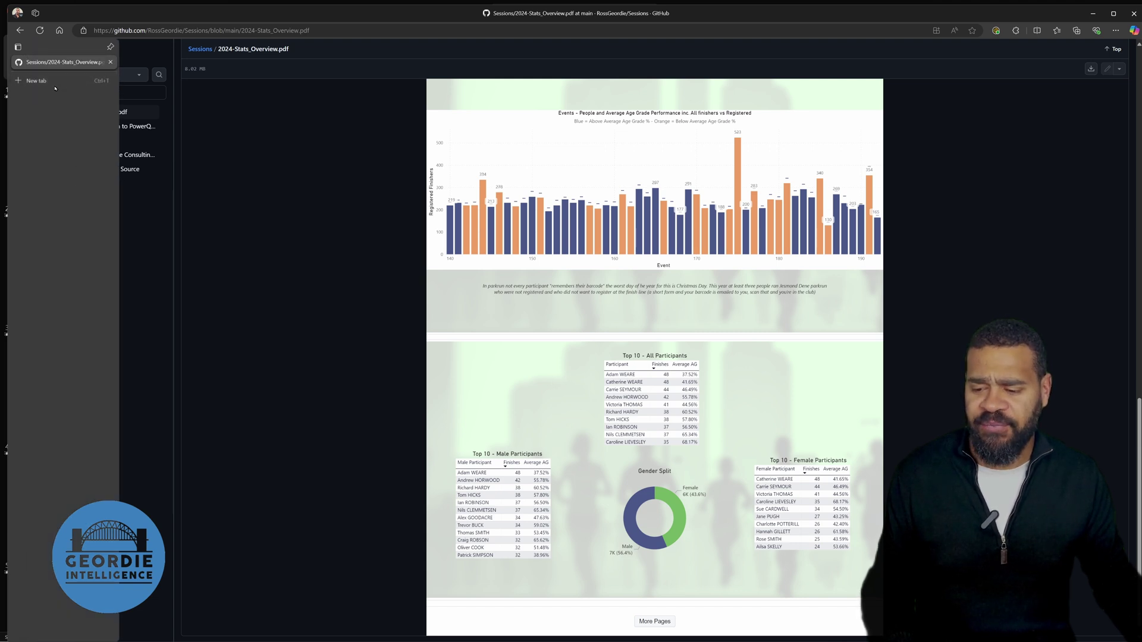
pyautogui.click(206, 30)
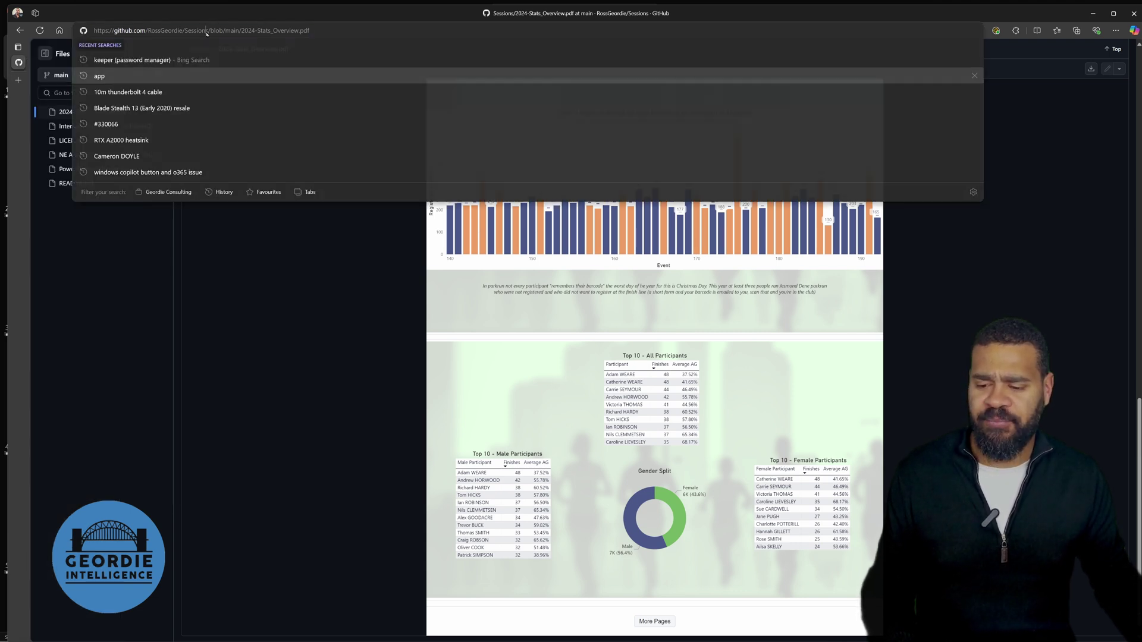
pyautogui.write('app')
pyautogui.press('Return')
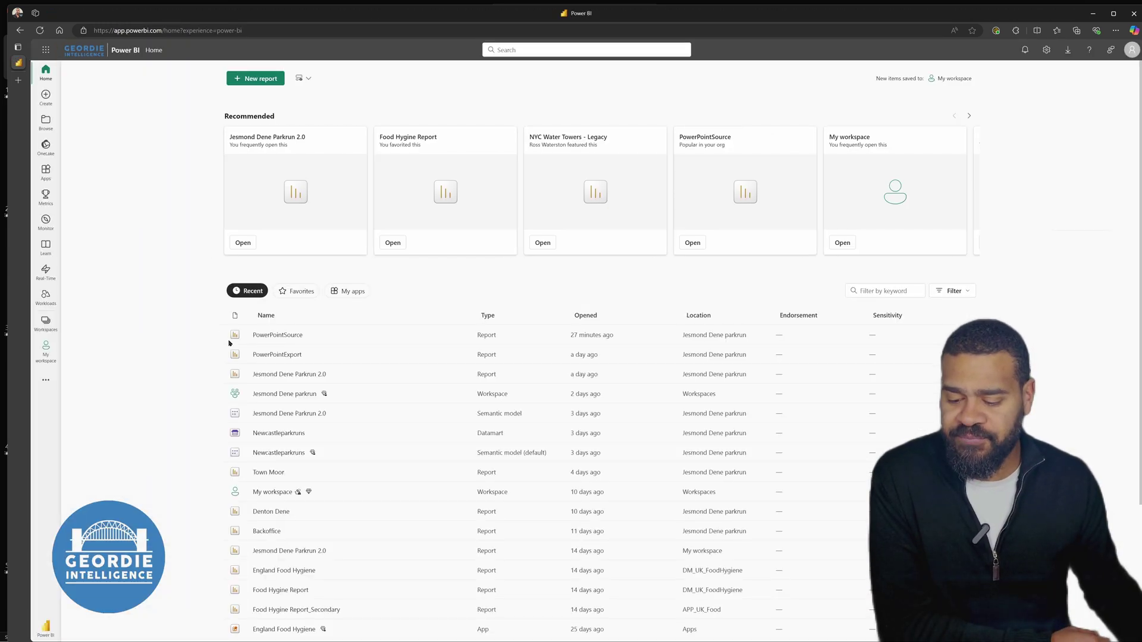
pyautogui.click(269, 354)
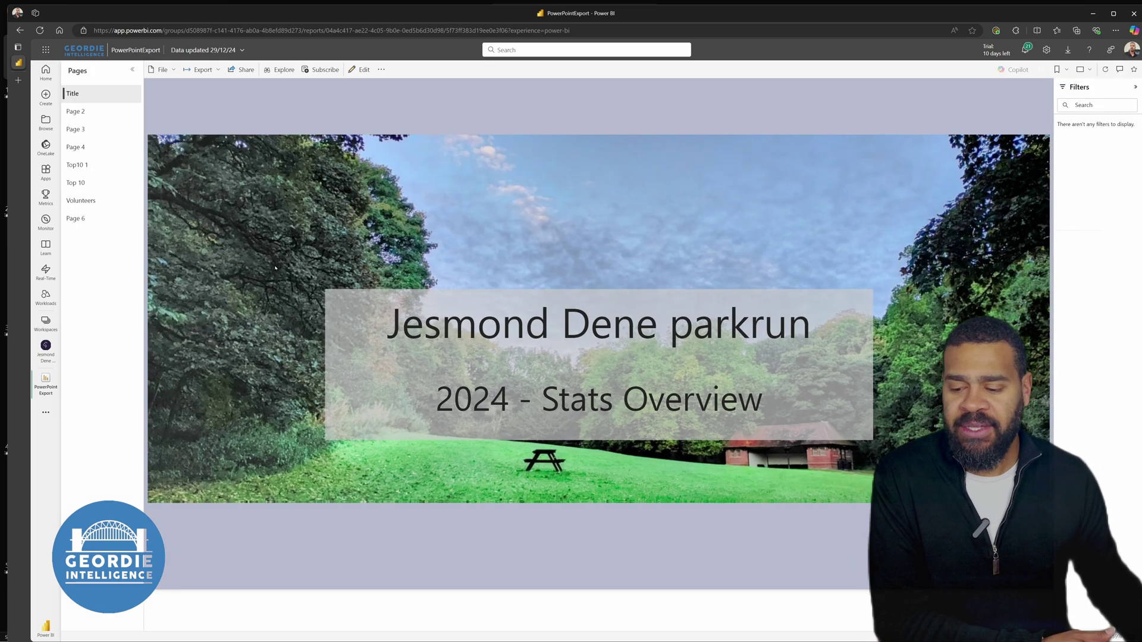
# Switch the report to Page 2 and briefly check its Export options.
pyautogui.click(90, 115)
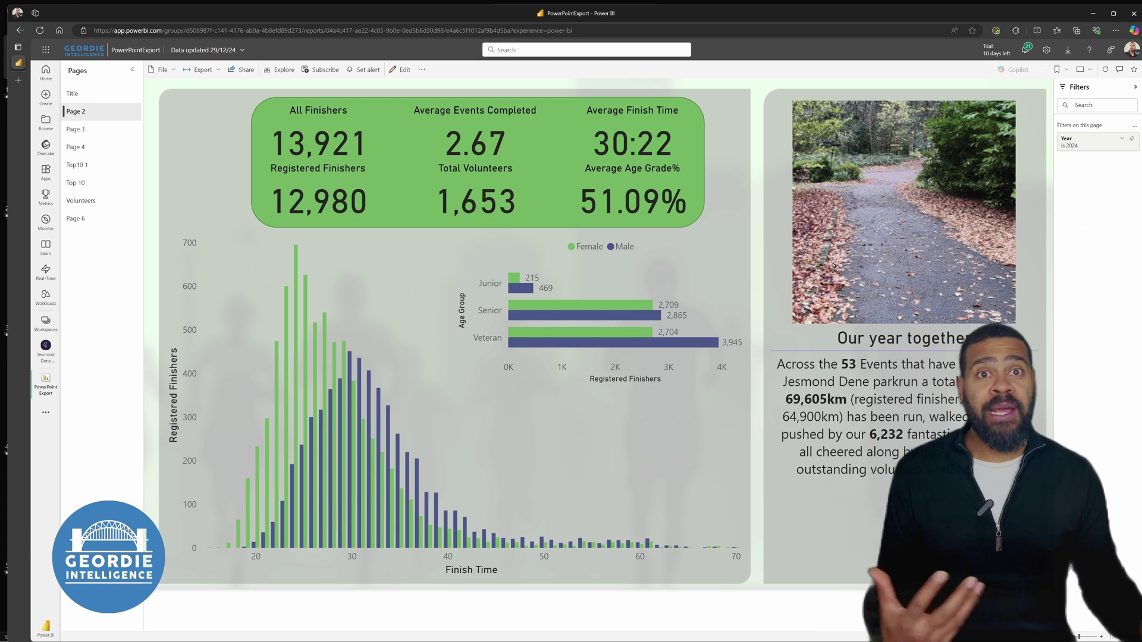
pyautogui.click(203, 69)
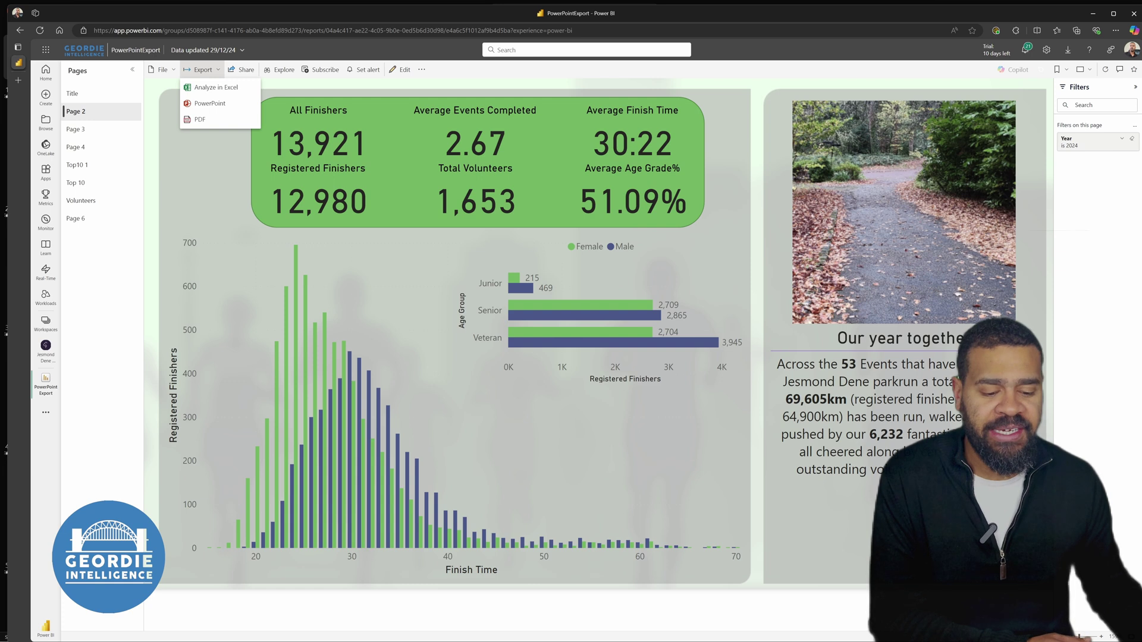
pyautogui.click(1067, 284)
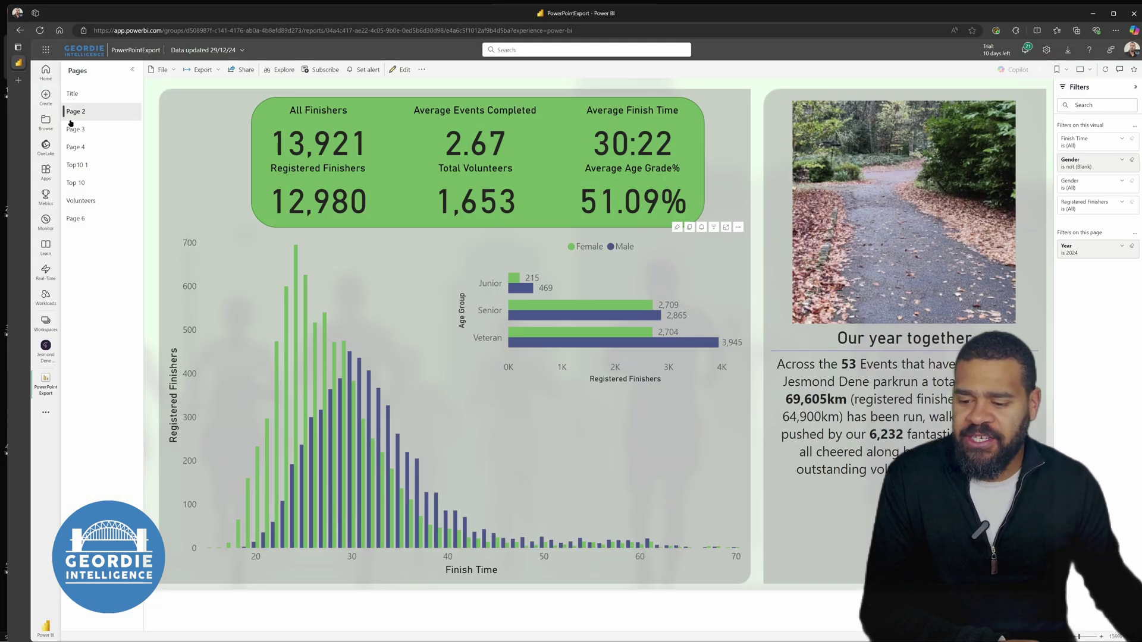
# Show the report's Page 3 Event Performance charts.
pyautogui.click(79, 135)
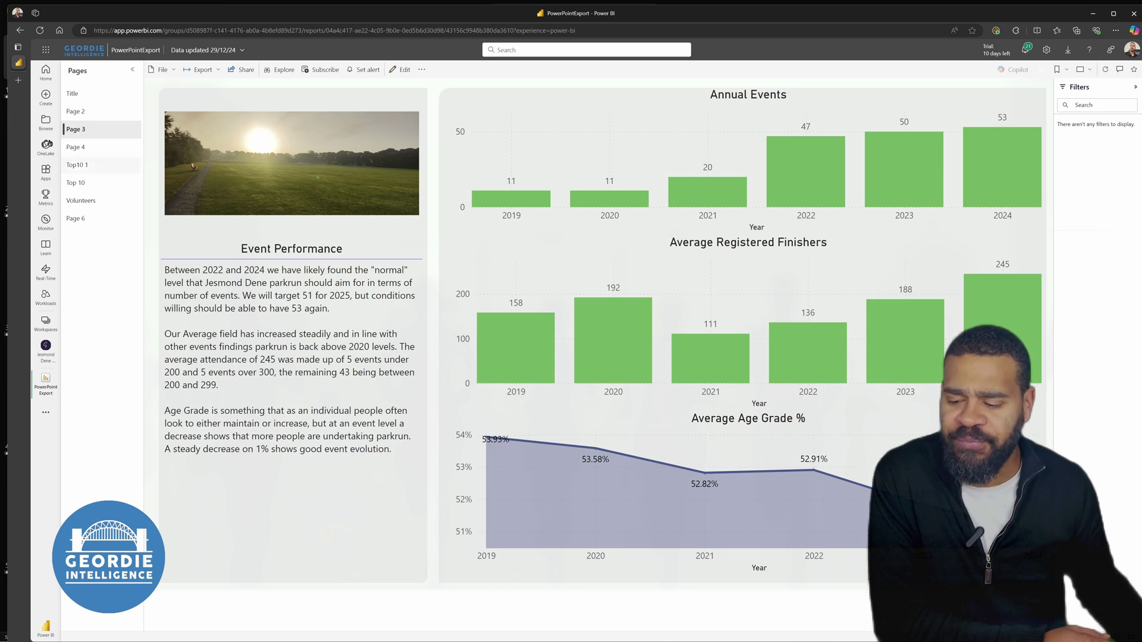
# Page through the Top10 1, Top 10 and Volunteers report pages, then switch windows.
pyautogui.click(92, 165)
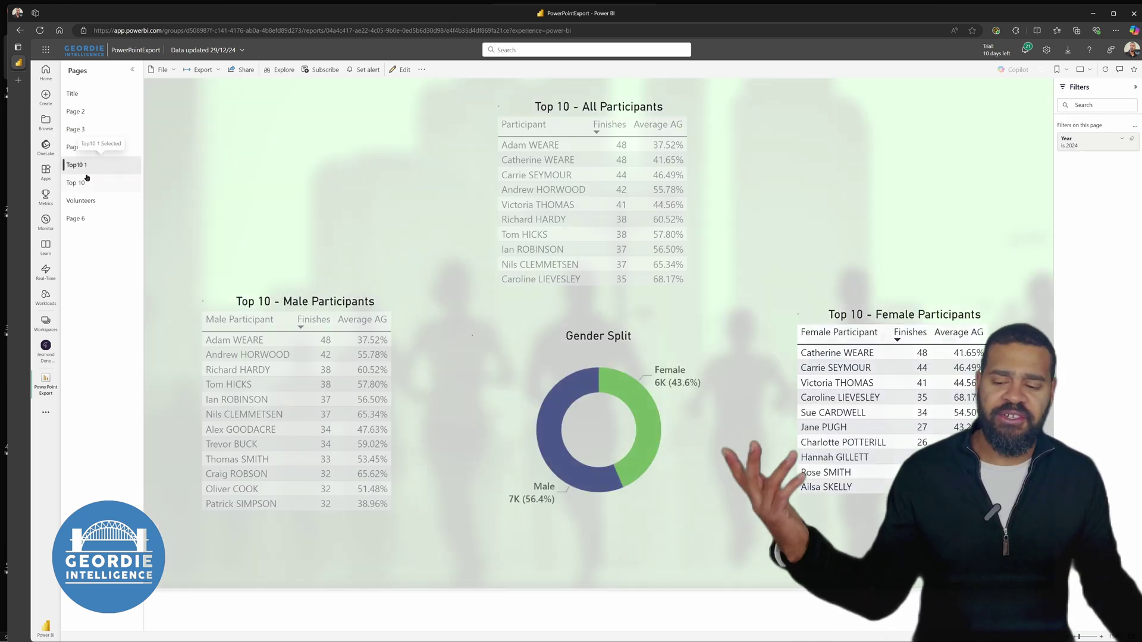
pyautogui.click(89, 183)
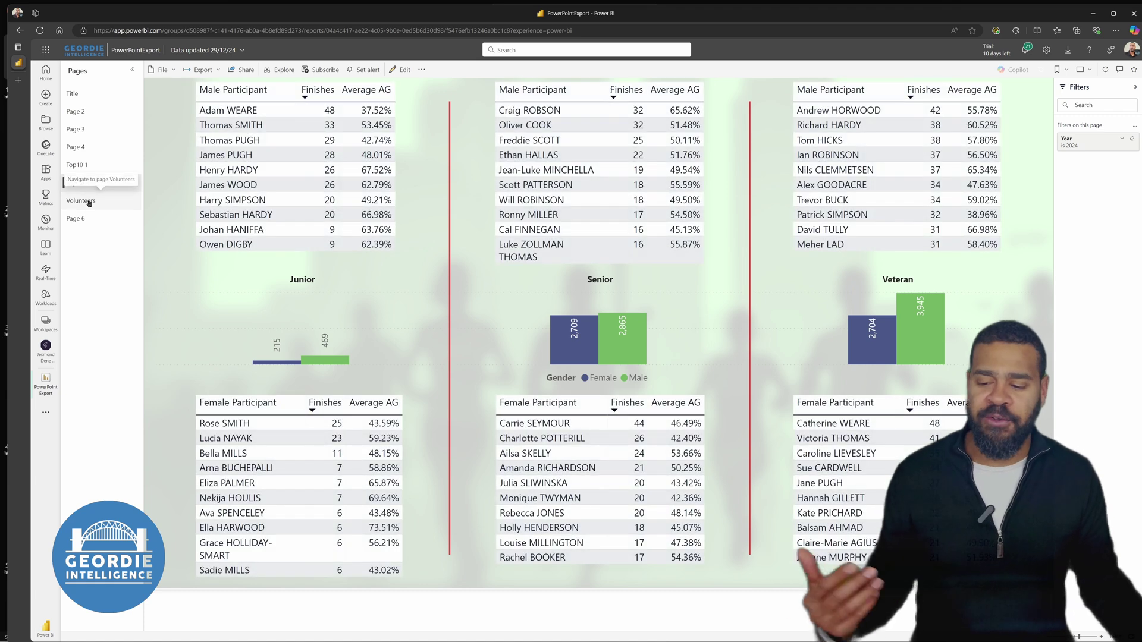
pyautogui.click(91, 203)
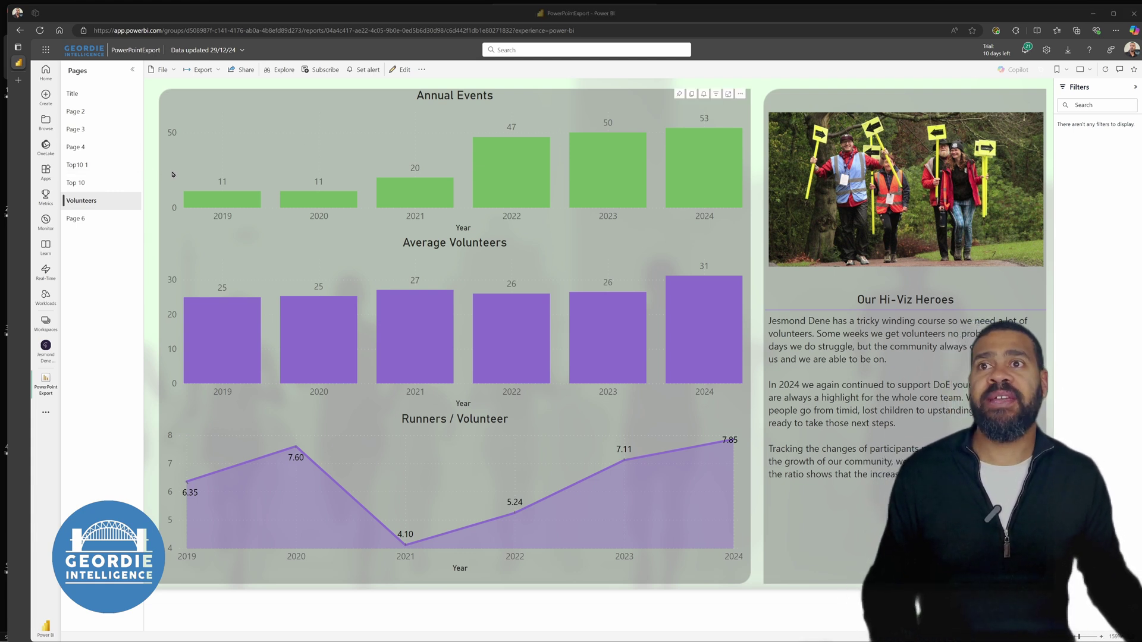
pyautogui.hotkey('alt', 'Tab')
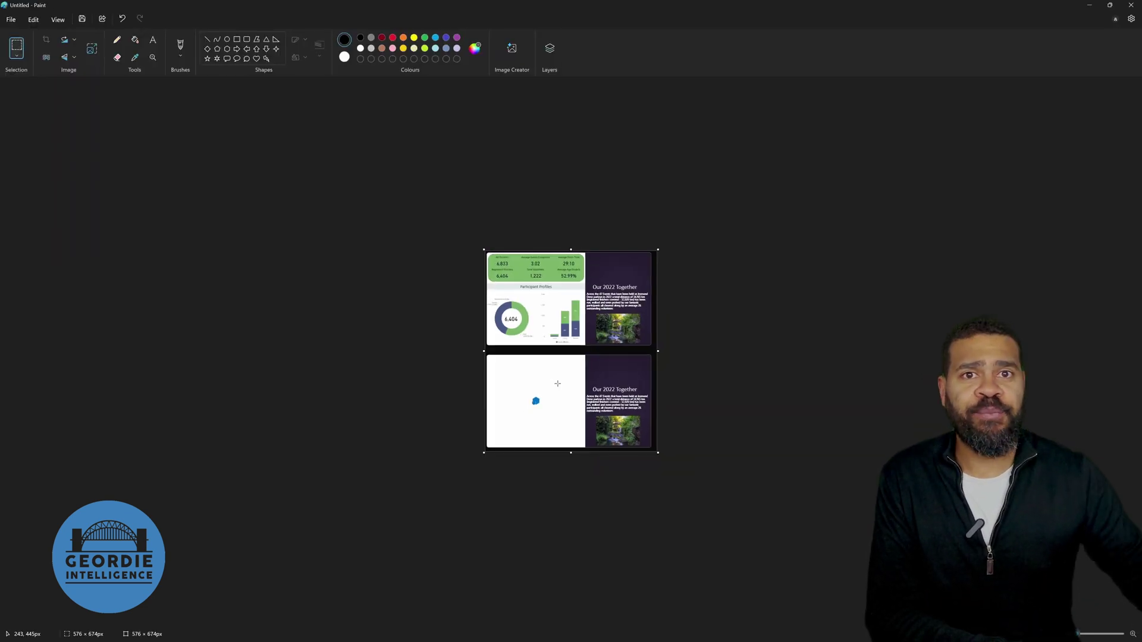
# Return from Paint to the PowerPoint parkrun deck.
pyautogui.hotkey('alt', 'Tab')
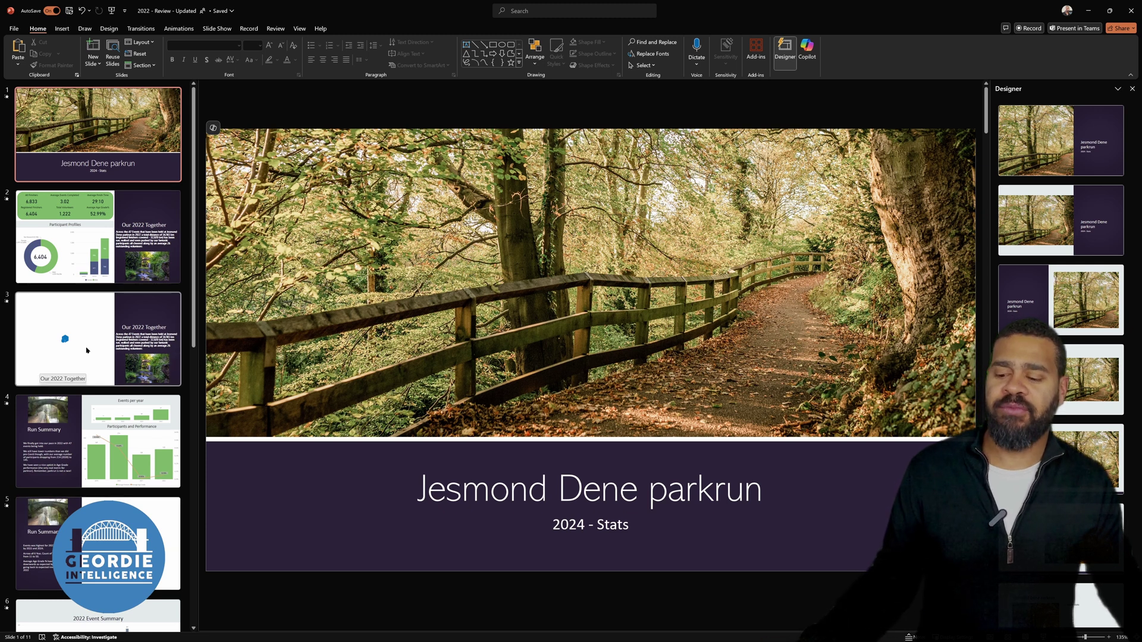
# Go to slide 3 and reveal the Live data, Snapshot and Public snapshot options.
pyautogui.click(183, 306)
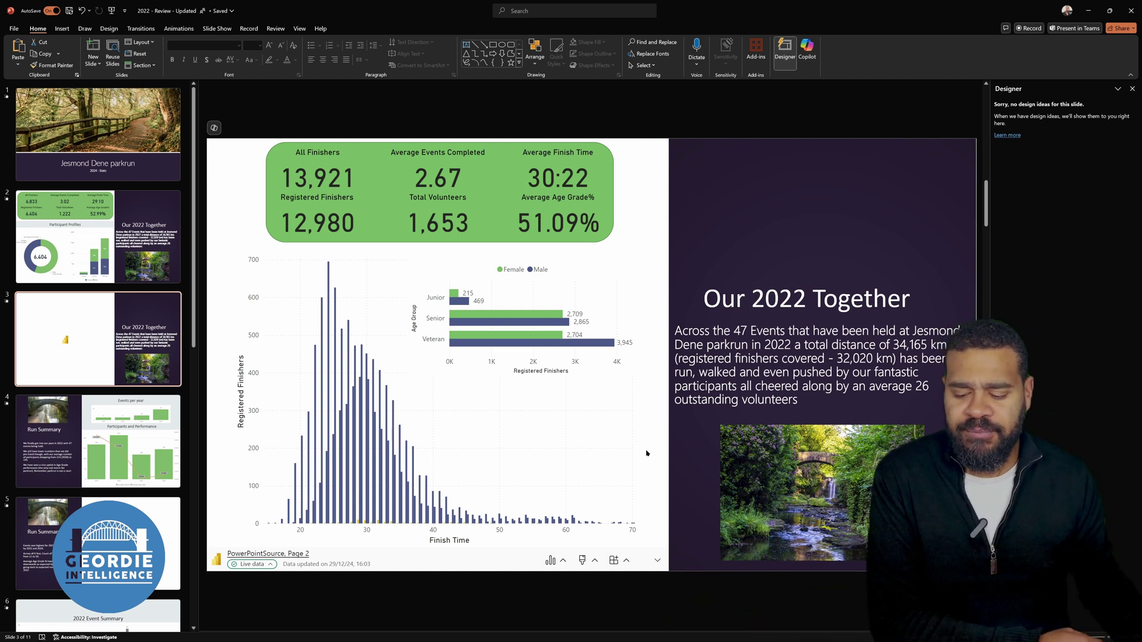
pyautogui.click(260, 570)
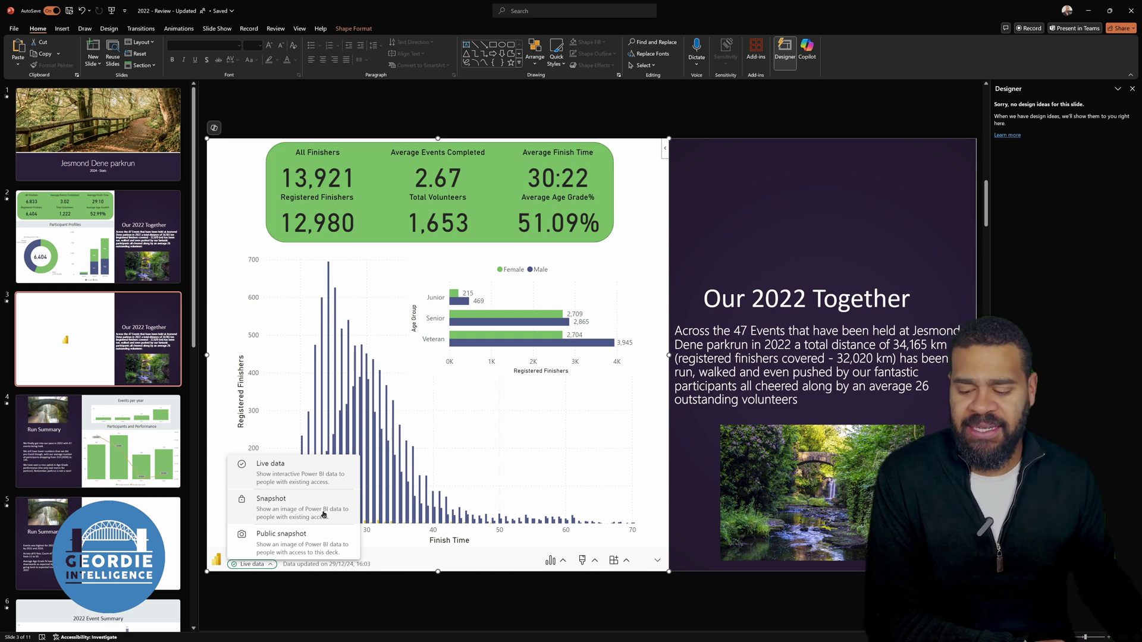
# Close the sharing choices, keeping Live data, and view an age-group bar's tooltip.
pyautogui.click(430, 577)
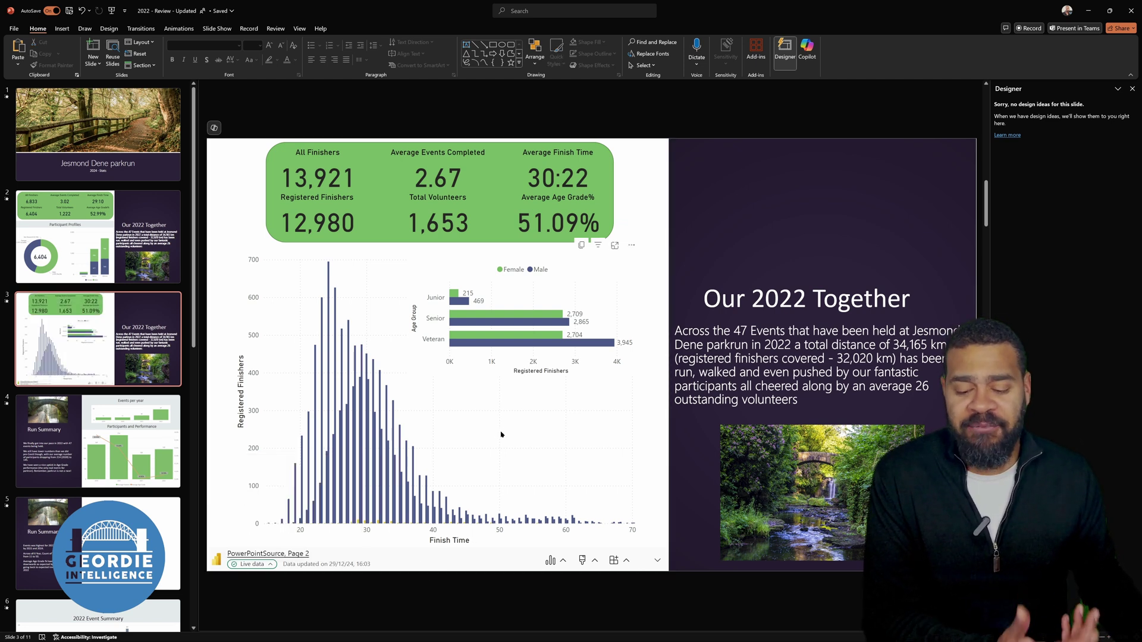
pyautogui.moveTo(527, 339)
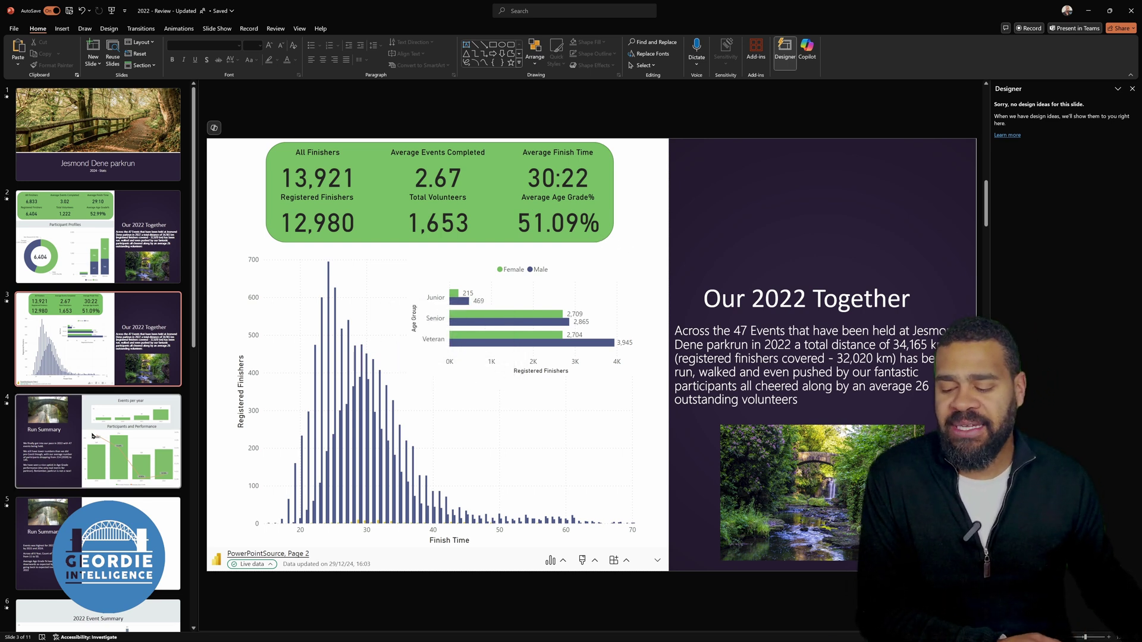
# On the Run Summary slide, check the 2019 bar's options, then show the charts' data options.
pyautogui.click(24, 524)
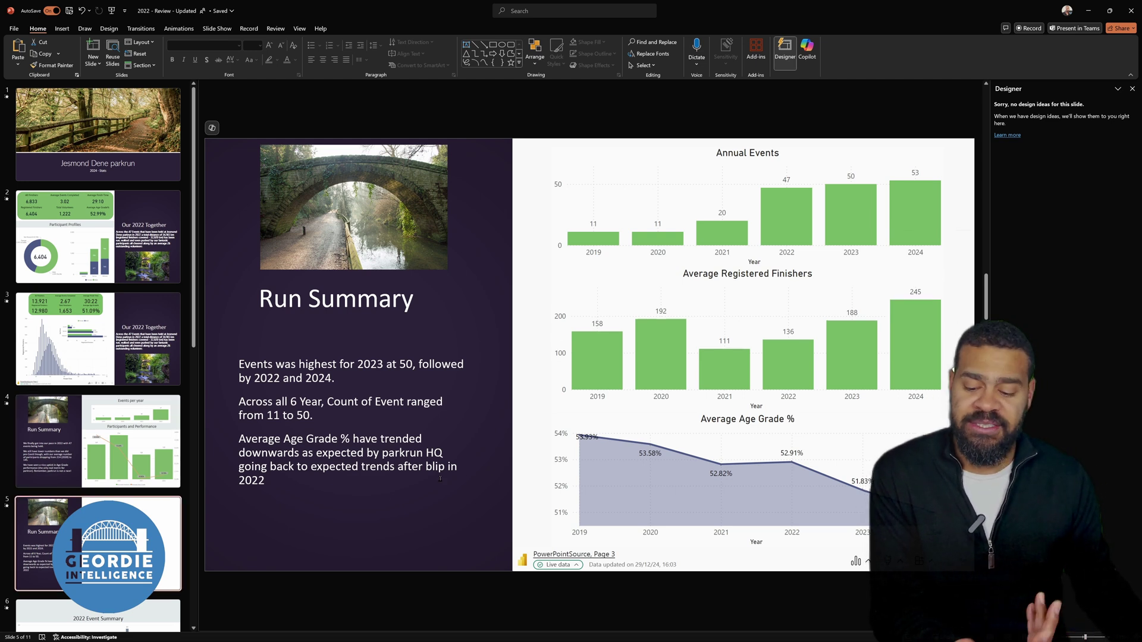
pyautogui.rightClick(605, 362)
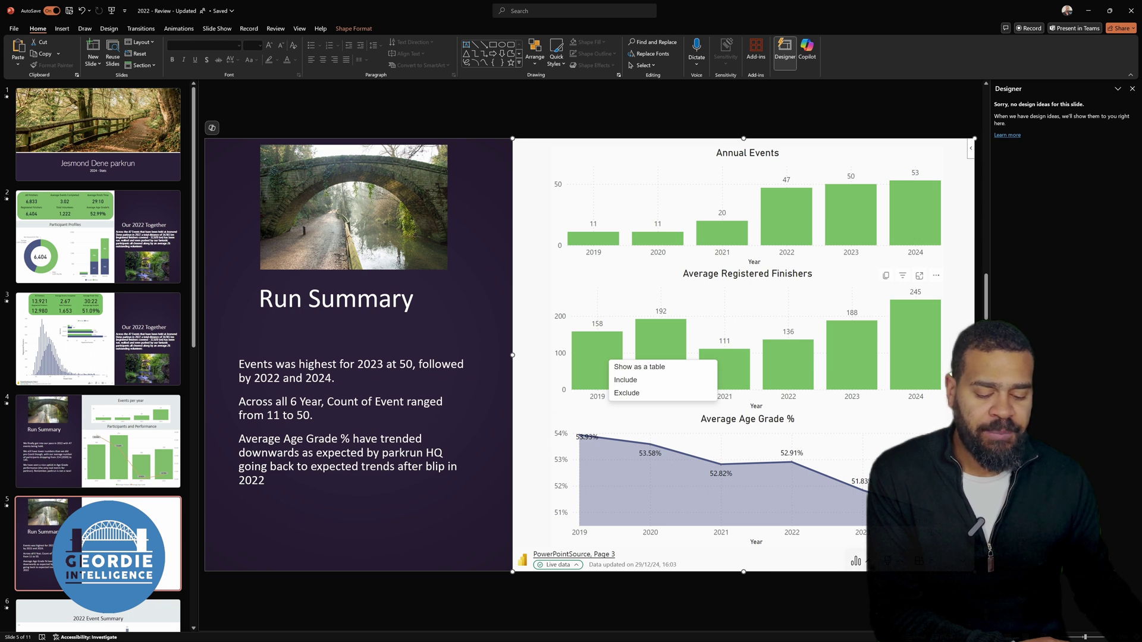
pyautogui.press('Escape')
pyautogui.click(857, 561)
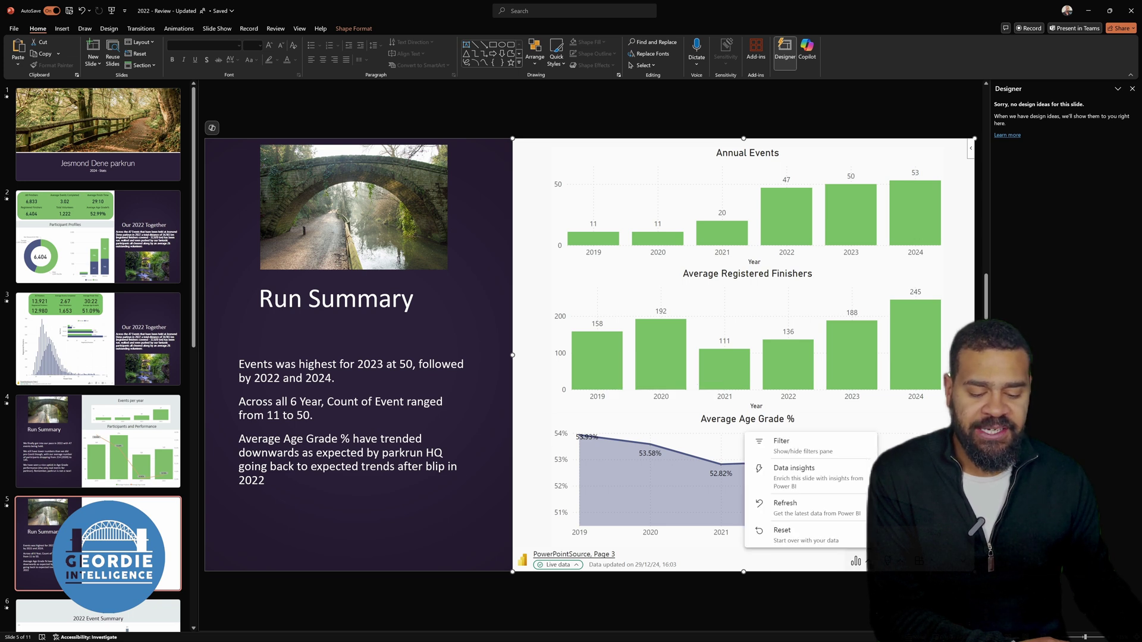
# Run Data insights on the Run Summary charts and dismiss the 'No insights' message.
pyautogui.click(794, 477)
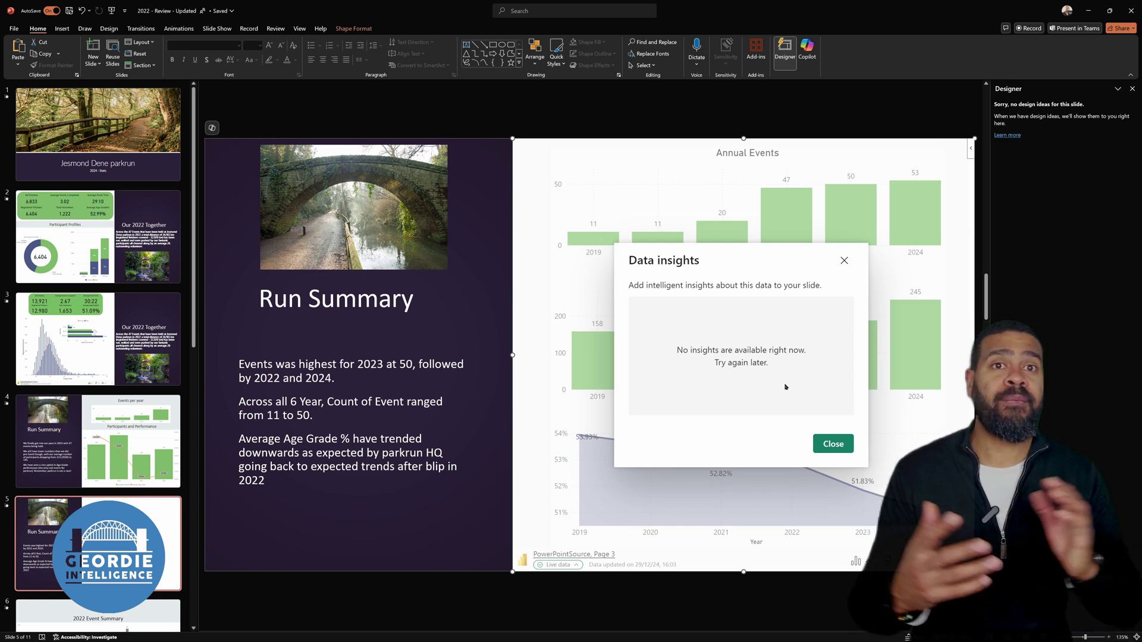
pyautogui.click(839, 444)
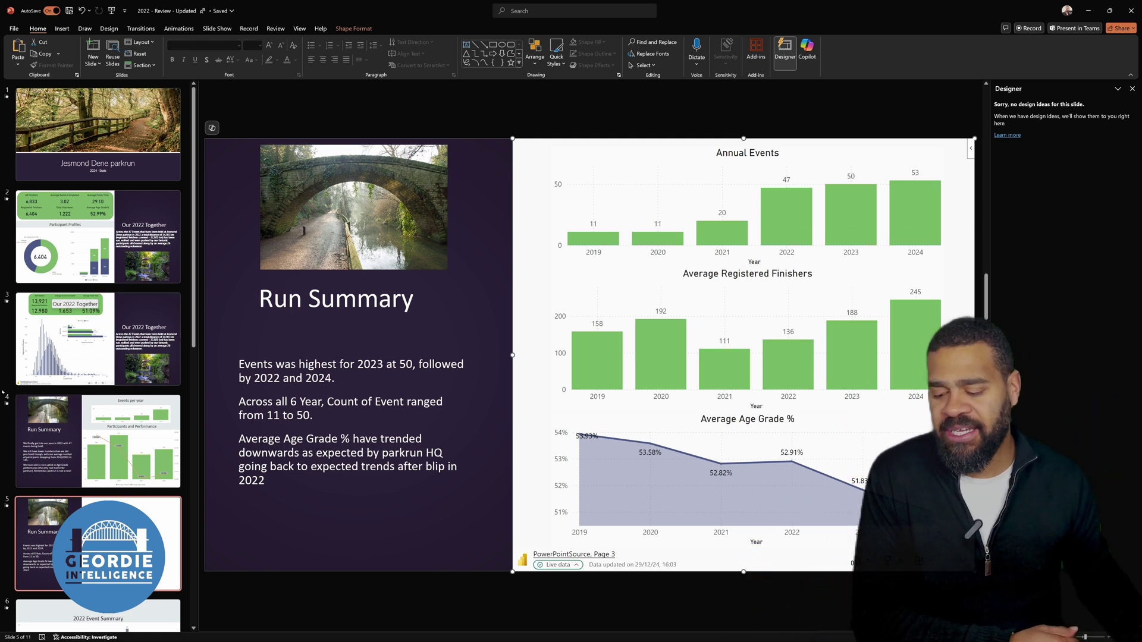
pyautogui.scroll(-2, 98, 357)
pyautogui.scroll(-5, 98, 357)
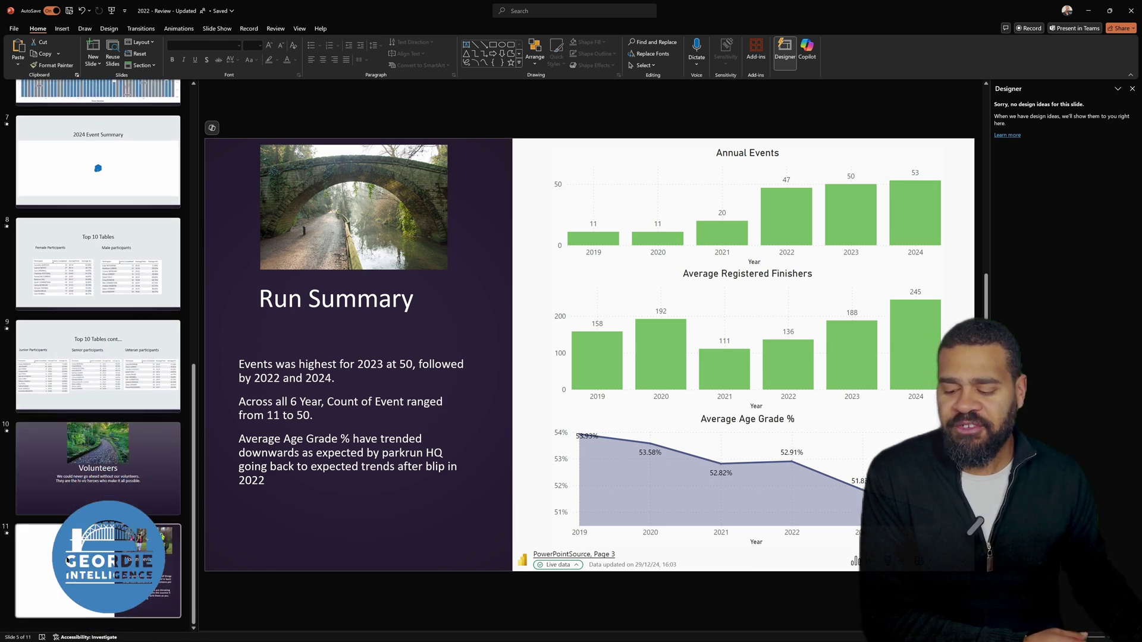
# Add a new slide after the Volunteering slide and give it the Title Slide layout.
pyautogui.click(98, 571)
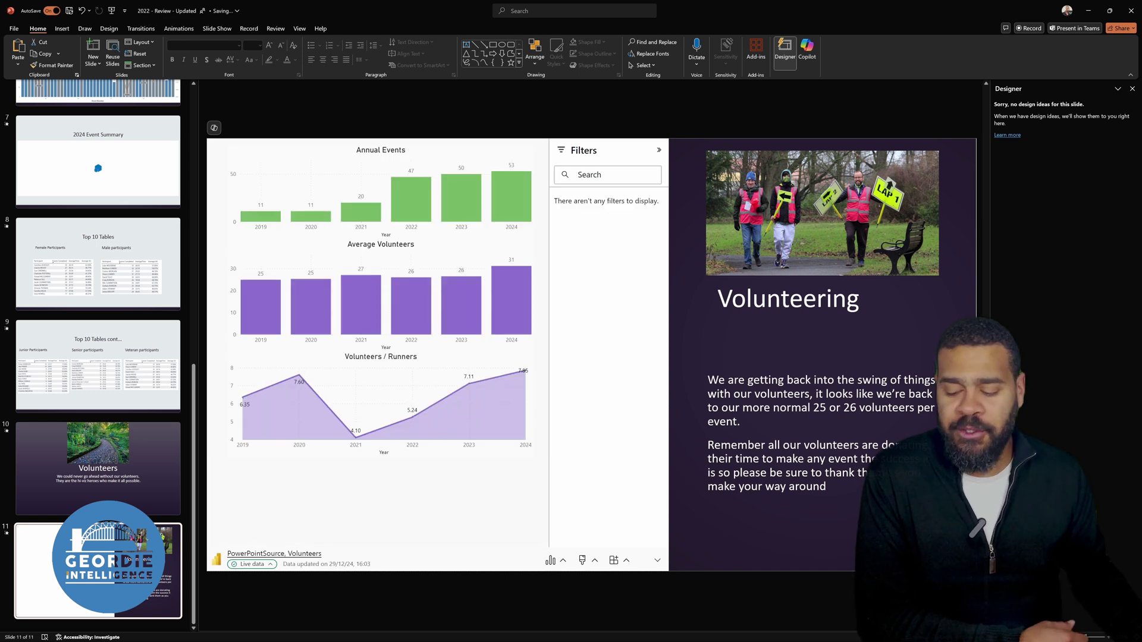
pyautogui.rightClick(119, 589)
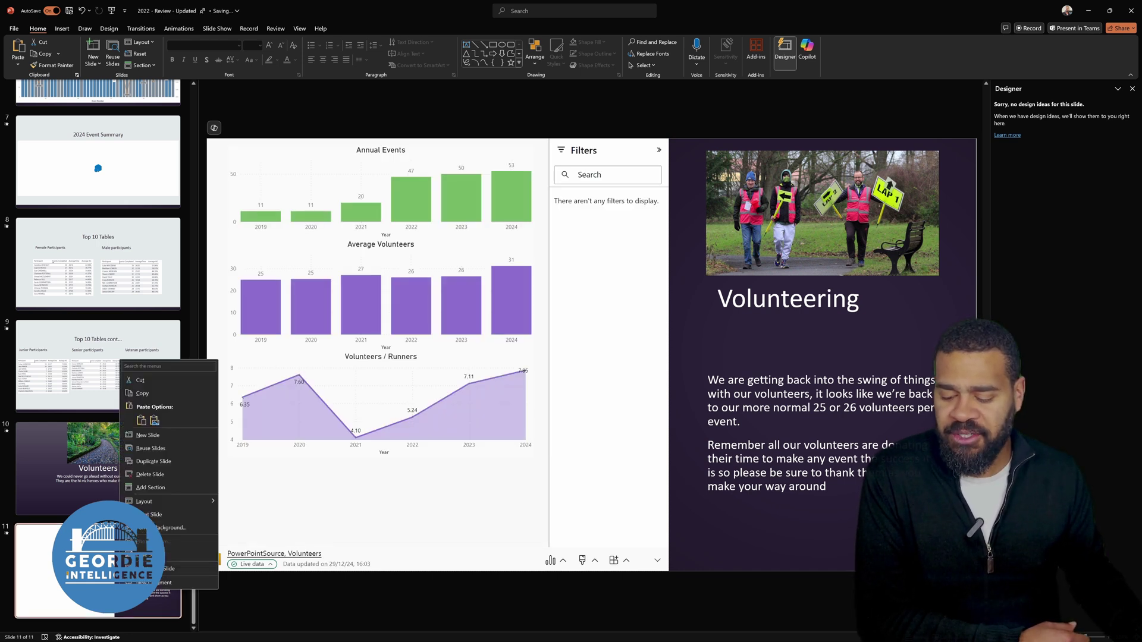
pyautogui.click(149, 435)
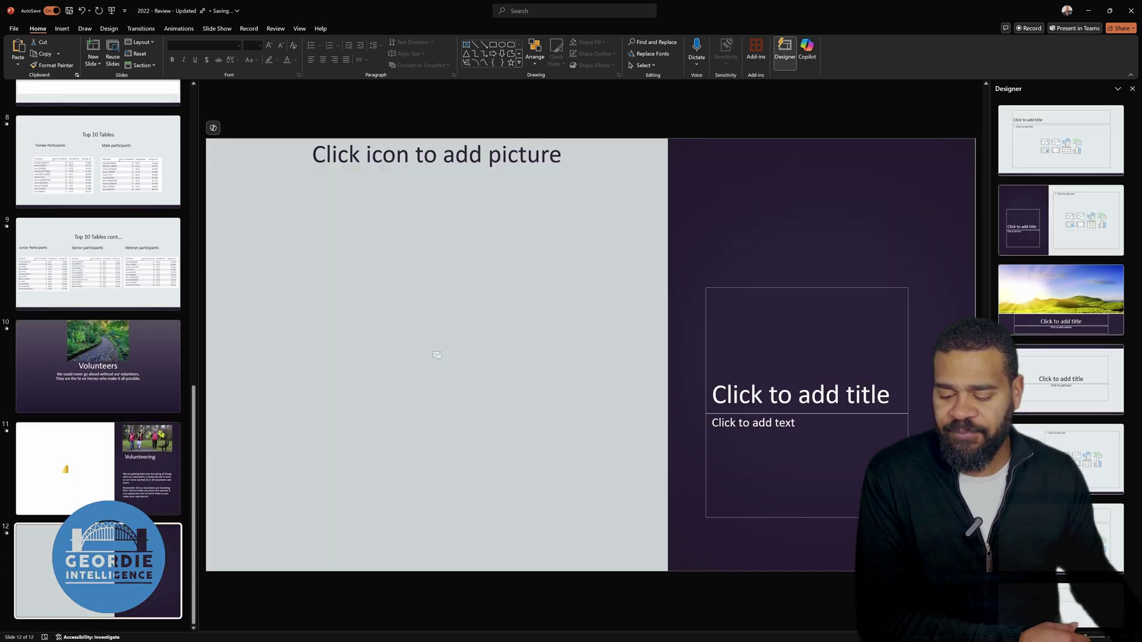
pyautogui.rightClick(95, 546)
pyautogui.moveTo(149, 458)
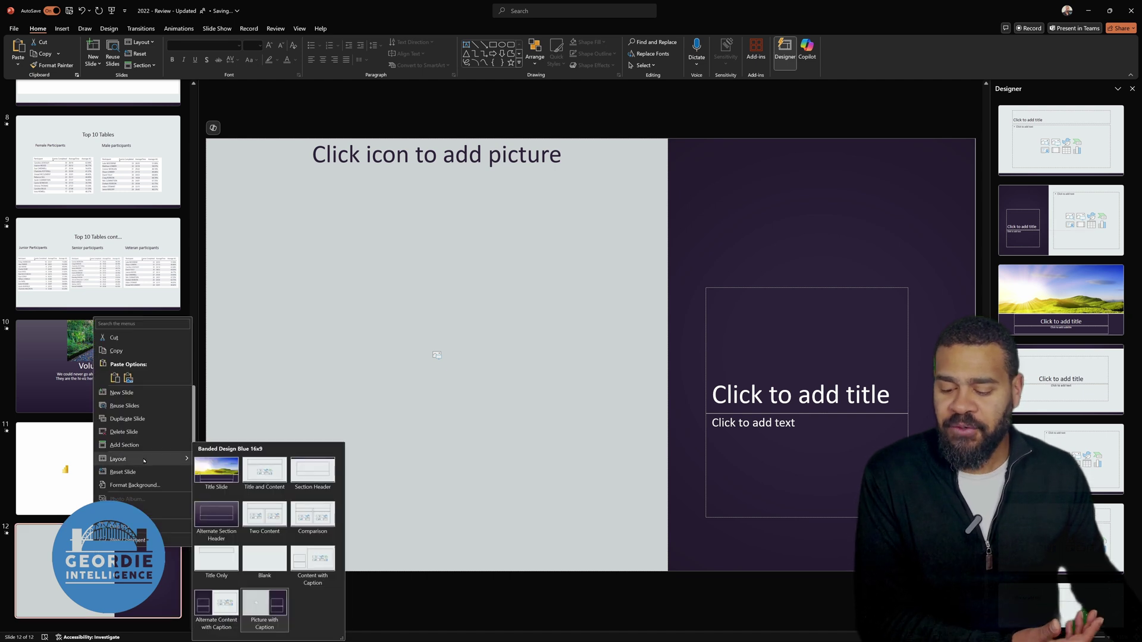
pyautogui.click(202, 476)
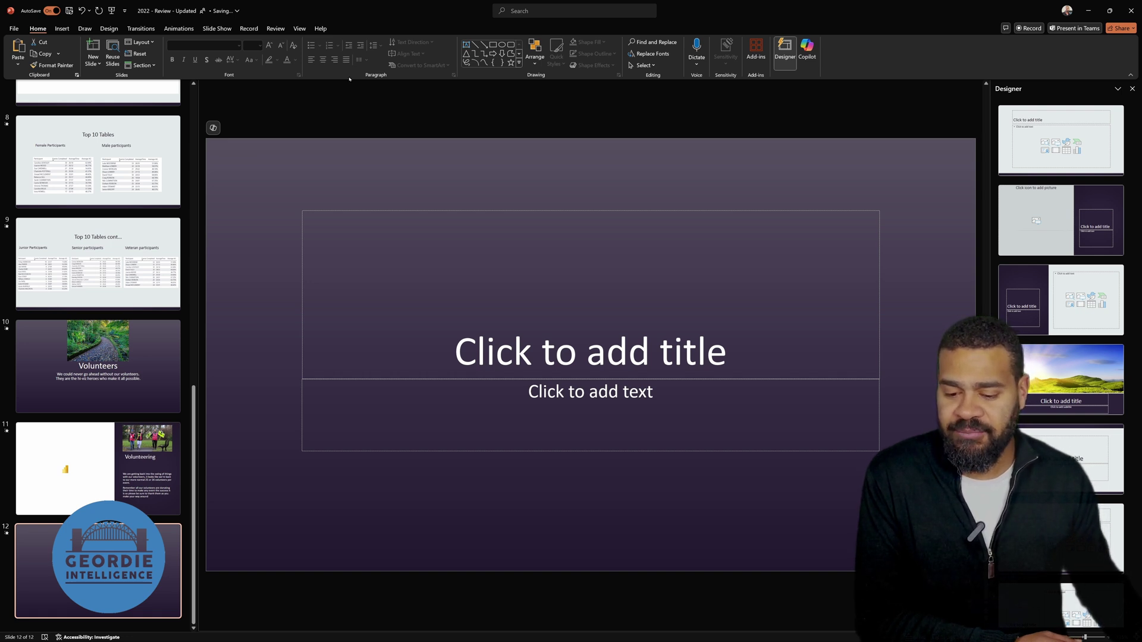
# Embed live Page 6 of the PowerPointSource Power BI report on slide 12.
pyautogui.click(62, 28)
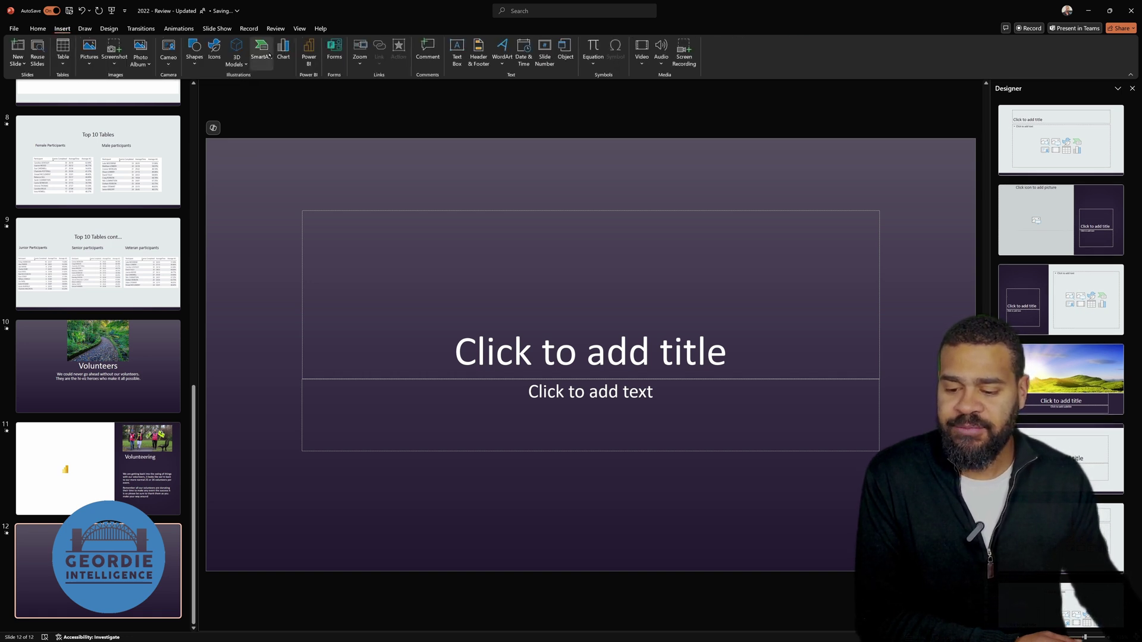
pyautogui.click(309, 54)
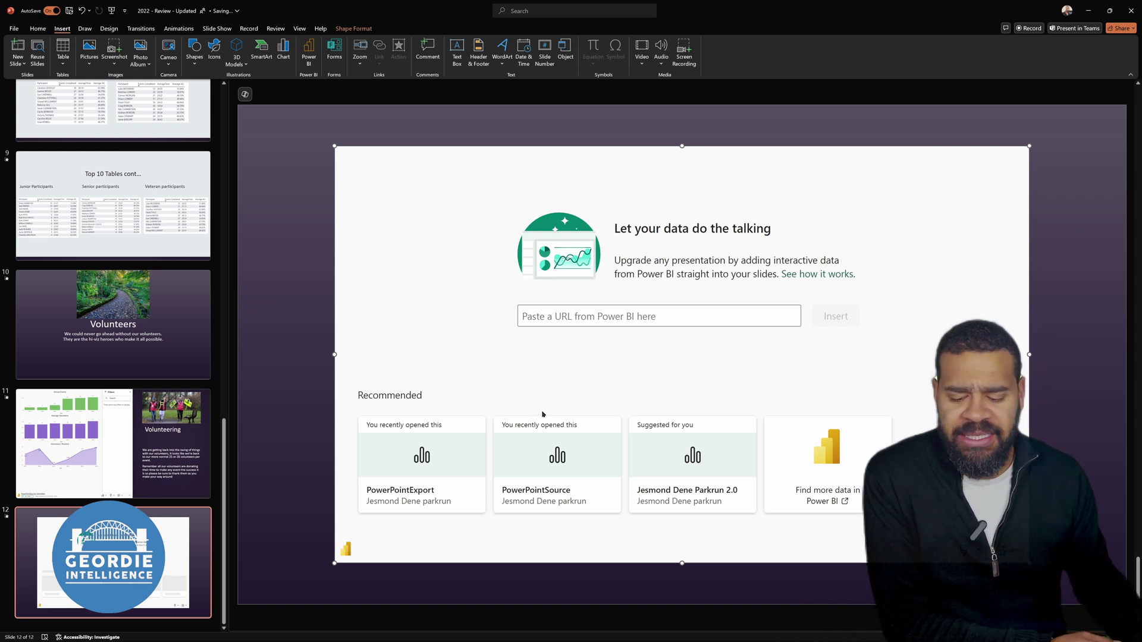
pyautogui.click(549, 491)
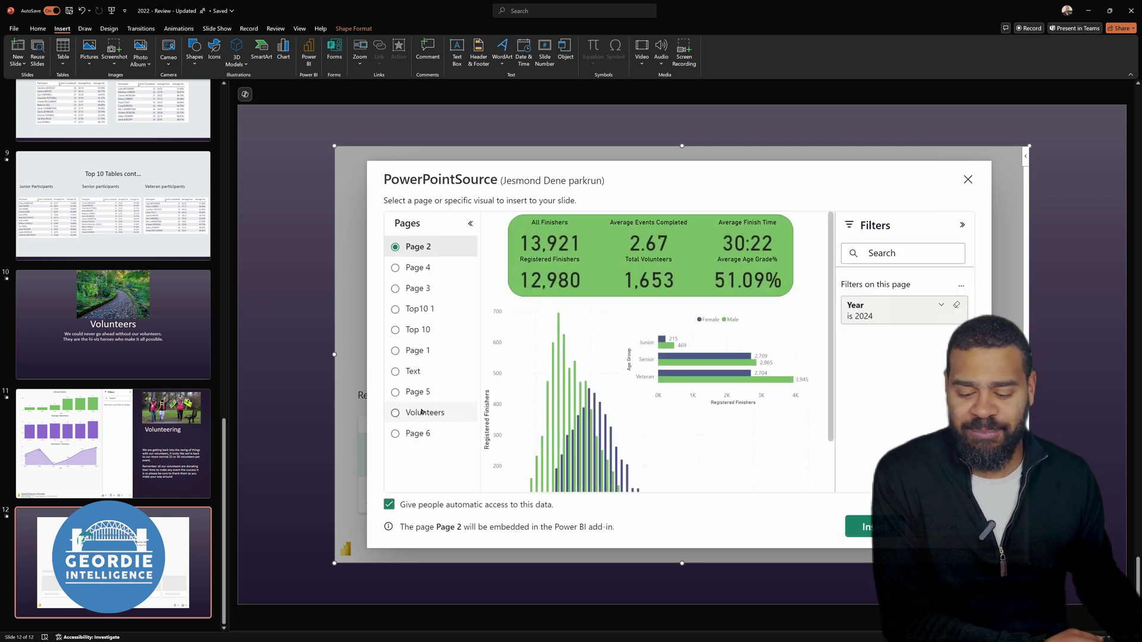
pyautogui.click(406, 417)
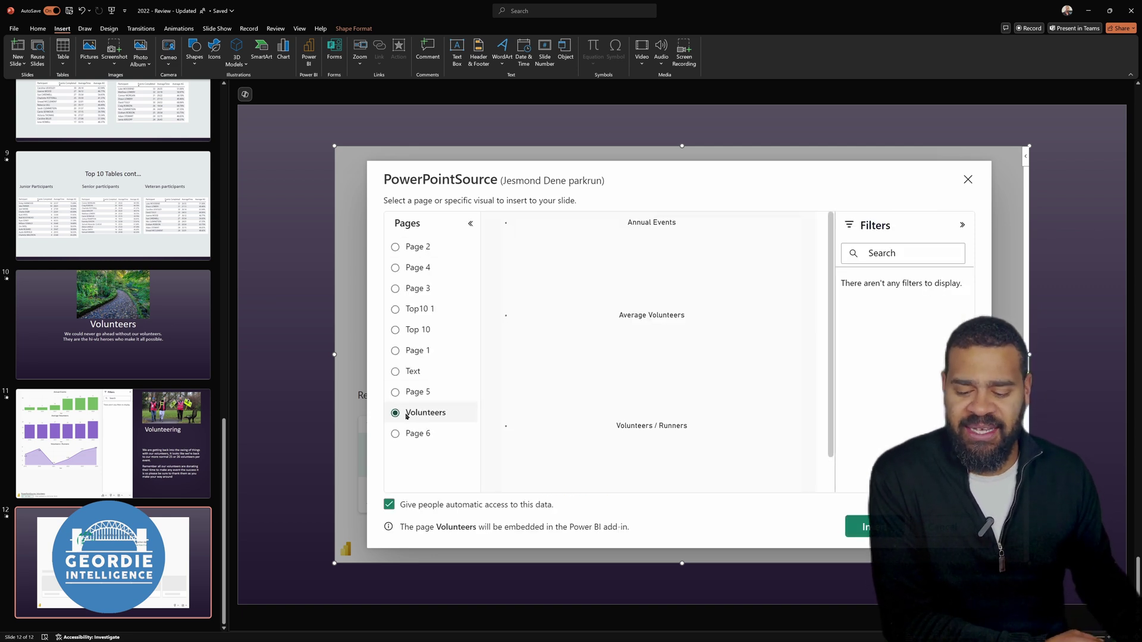
pyautogui.click(398, 434)
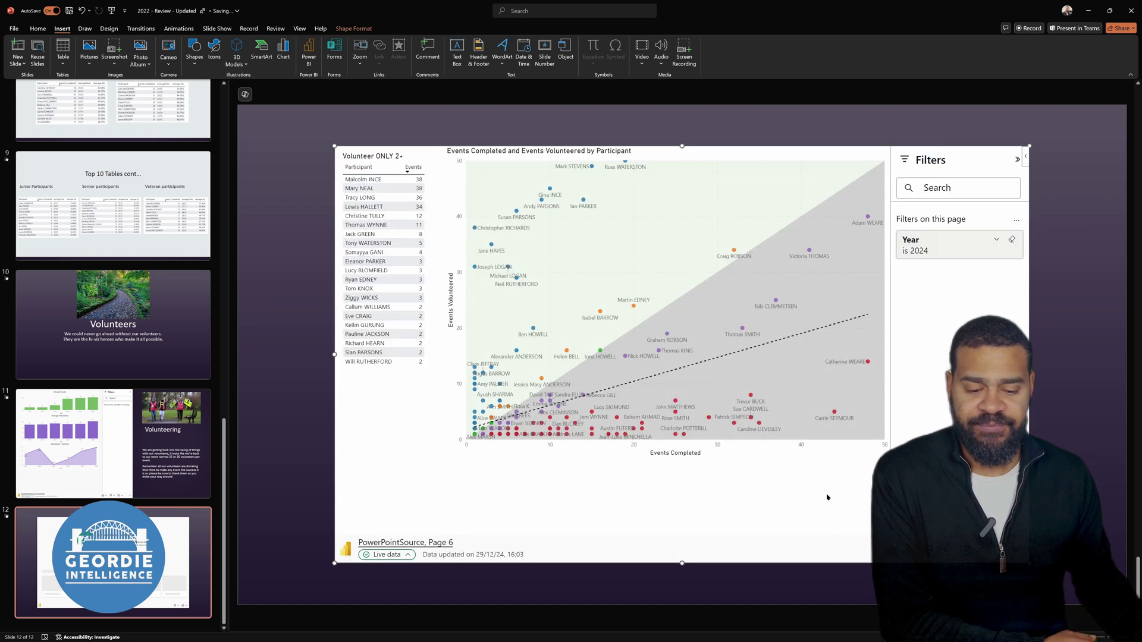
# Stretch the embedded Power BI page toward the bottom-right and top-left corners of the slide.
pyautogui.click(1026, 168)
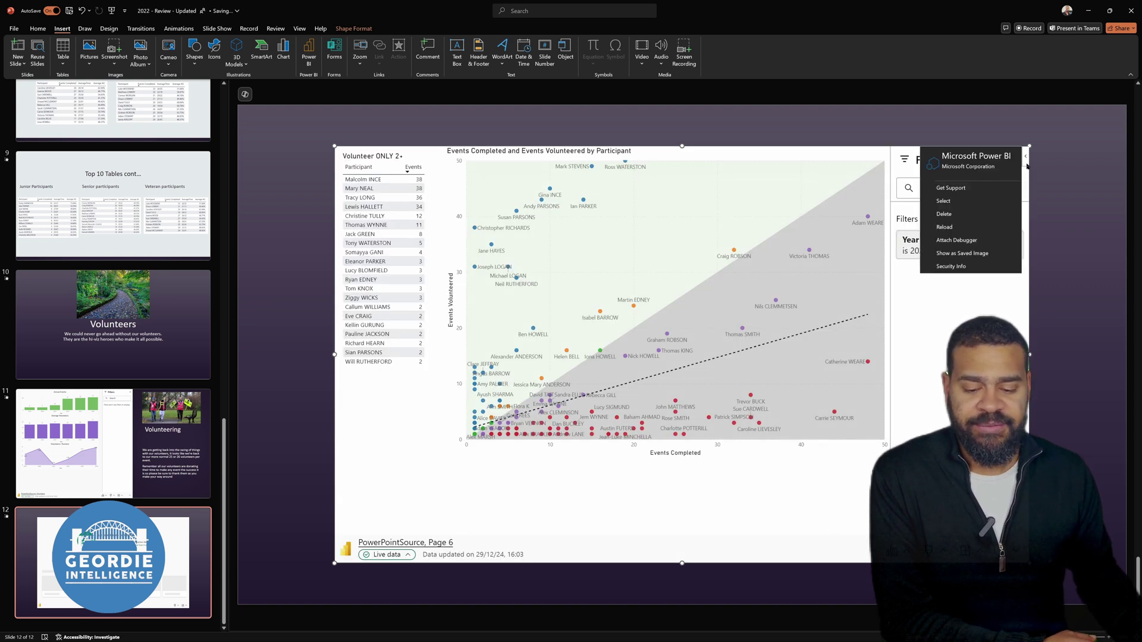
pyautogui.press('Escape')
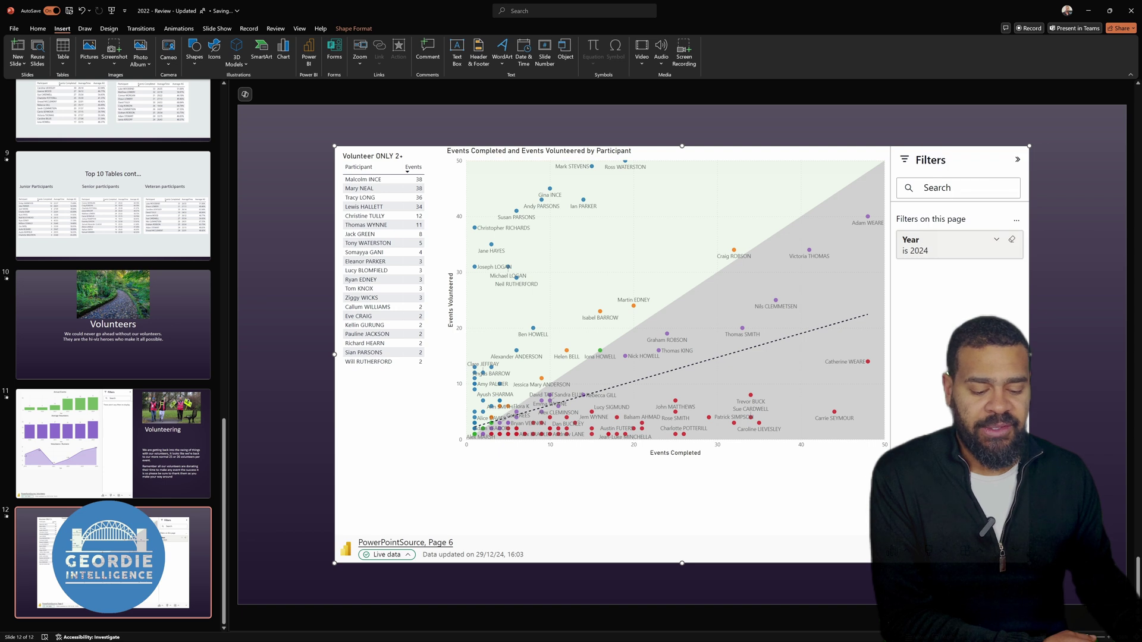
pyautogui.moveTo(1030, 563); pyautogui.dragTo(1095, 604)
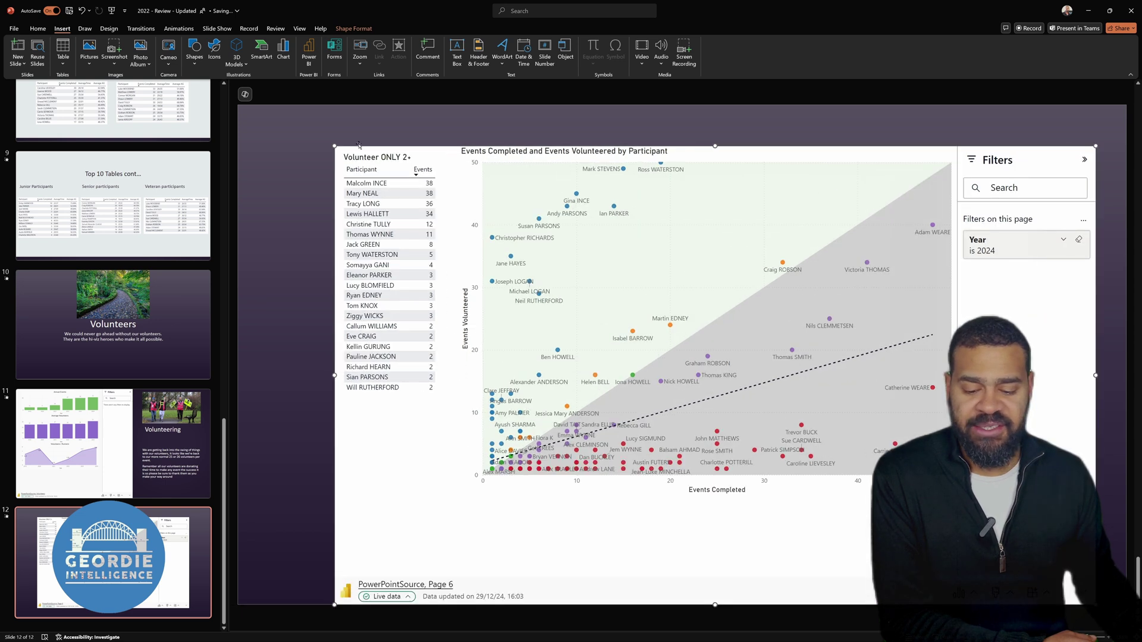
pyautogui.moveTo(333, 146); pyautogui.dragTo(244, 105)
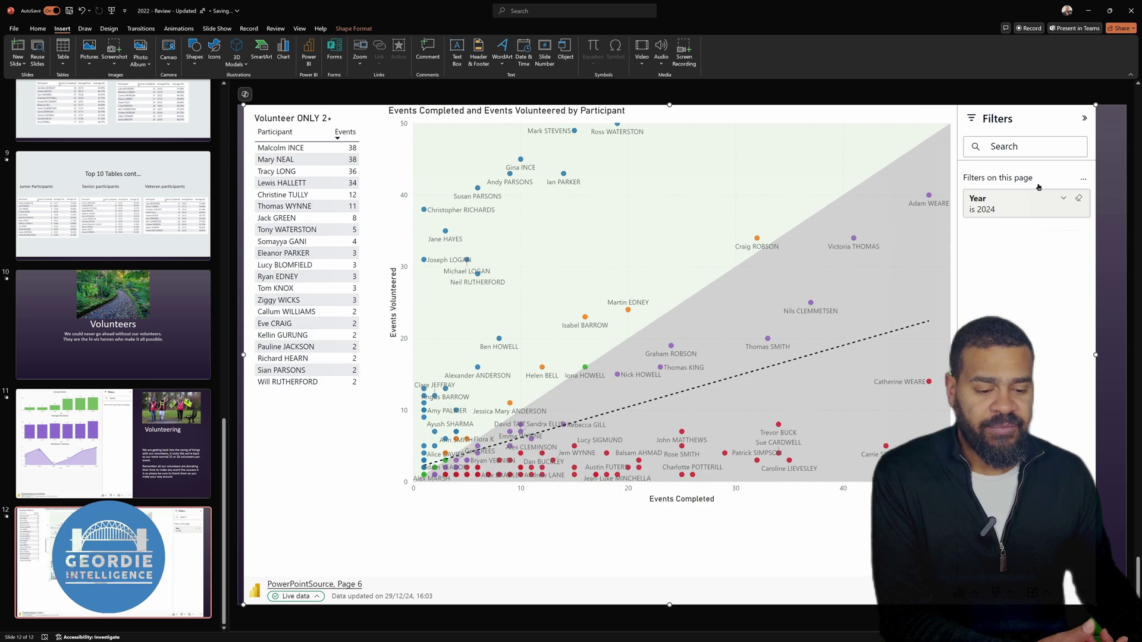
# Collapse the Power BI report's filter pane to widen the chart.
pyautogui.click(1086, 120)
pyautogui.click(1085, 118)
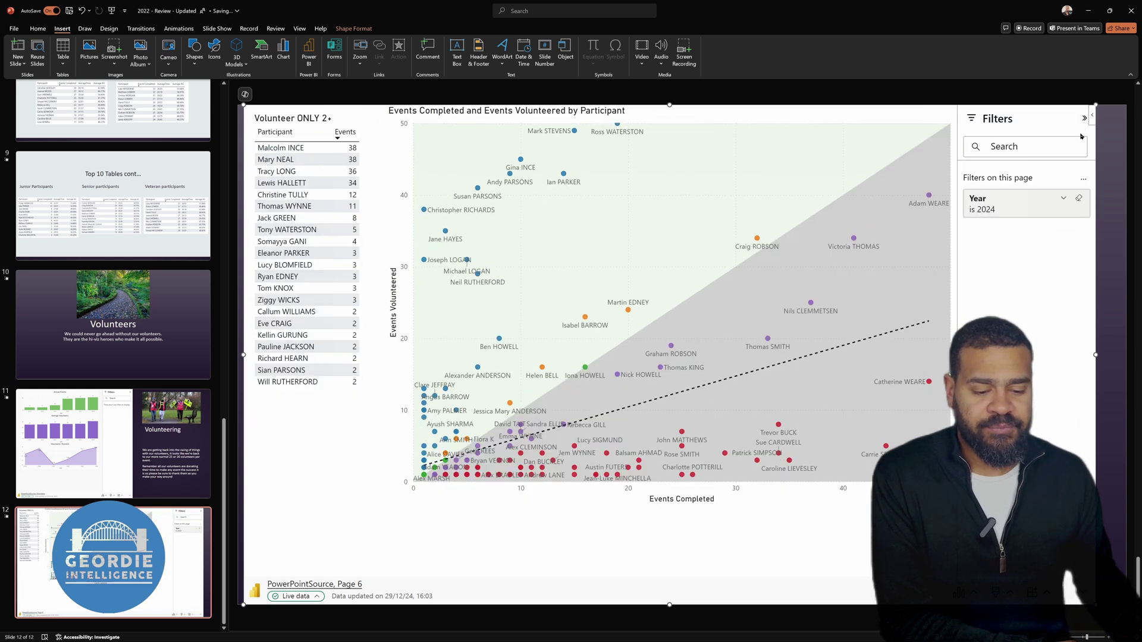
pyautogui.click(1085, 120)
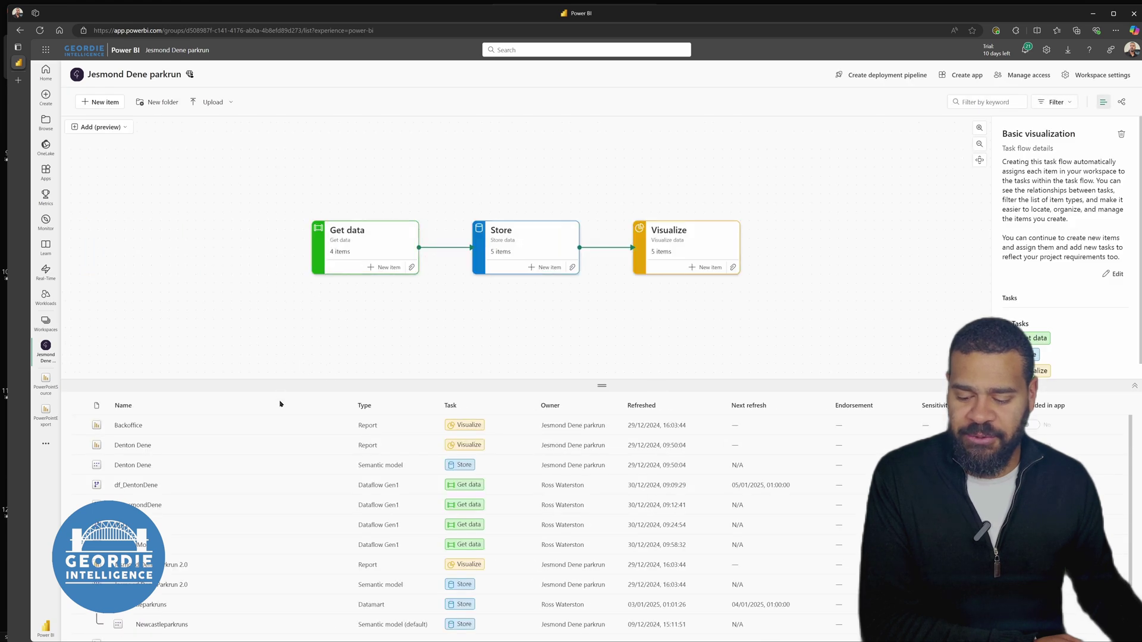
# Open the Jesmond Dene Parkrun 2.0 report in edit mode and copy a link to its summary text box.
pyautogui.click(170, 568)
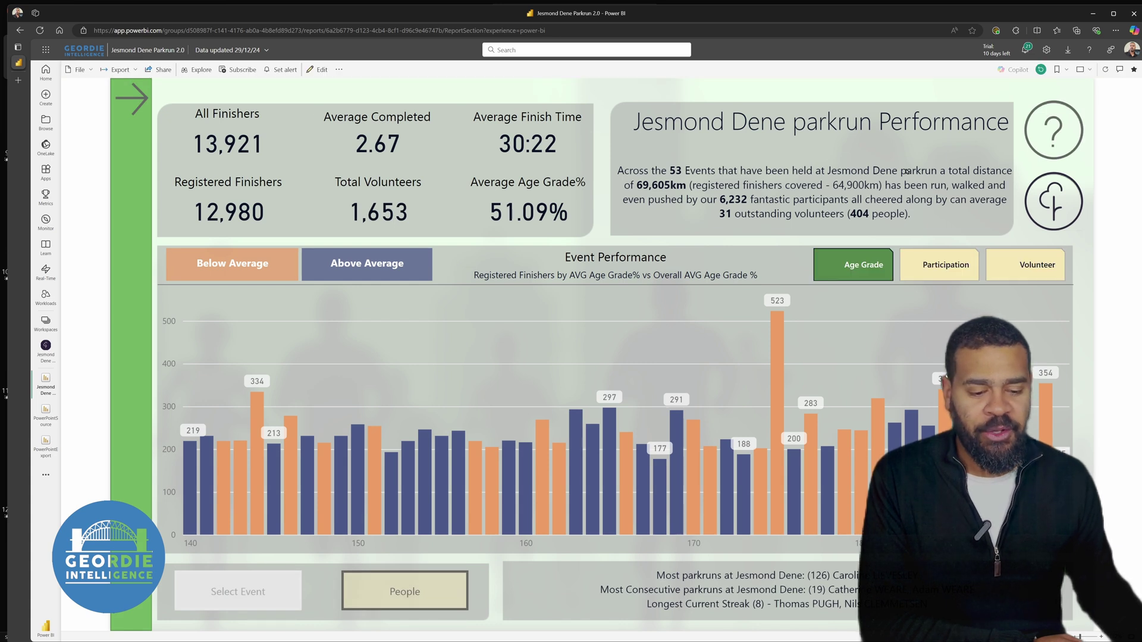
pyautogui.click(322, 69)
pyautogui.click(747, 174)
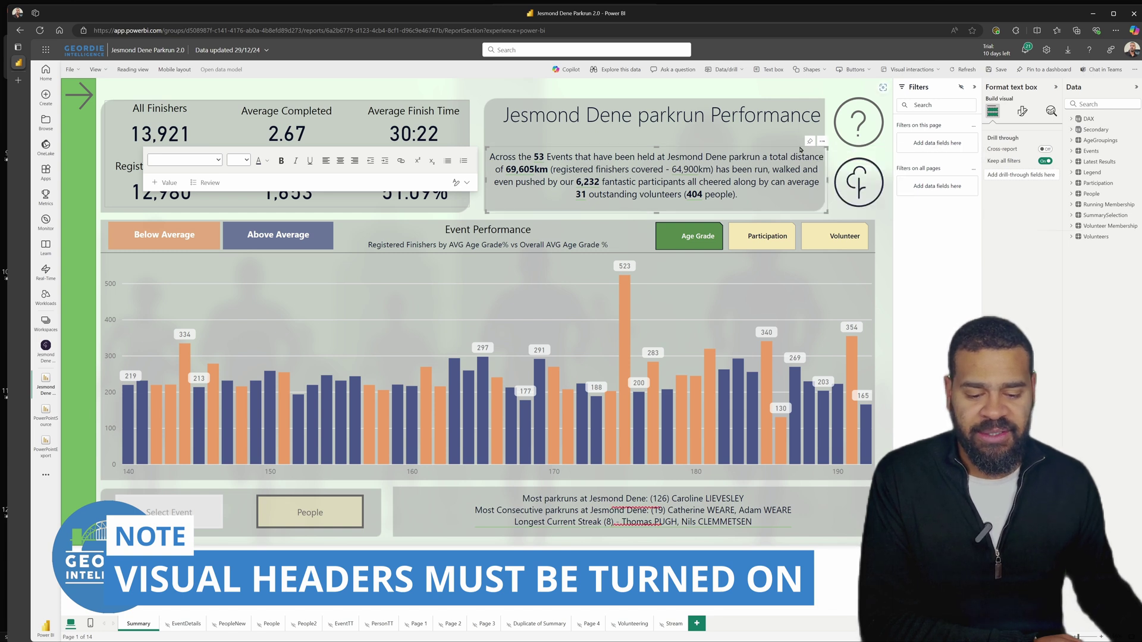
pyautogui.moveTo(845, 154)
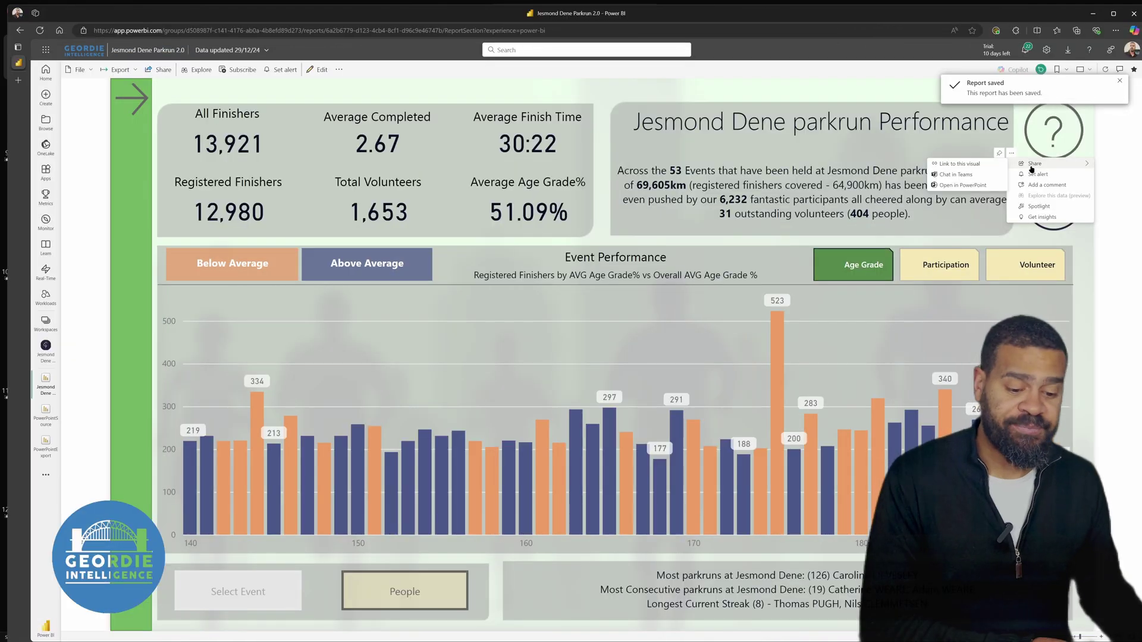
pyautogui.click(949, 165)
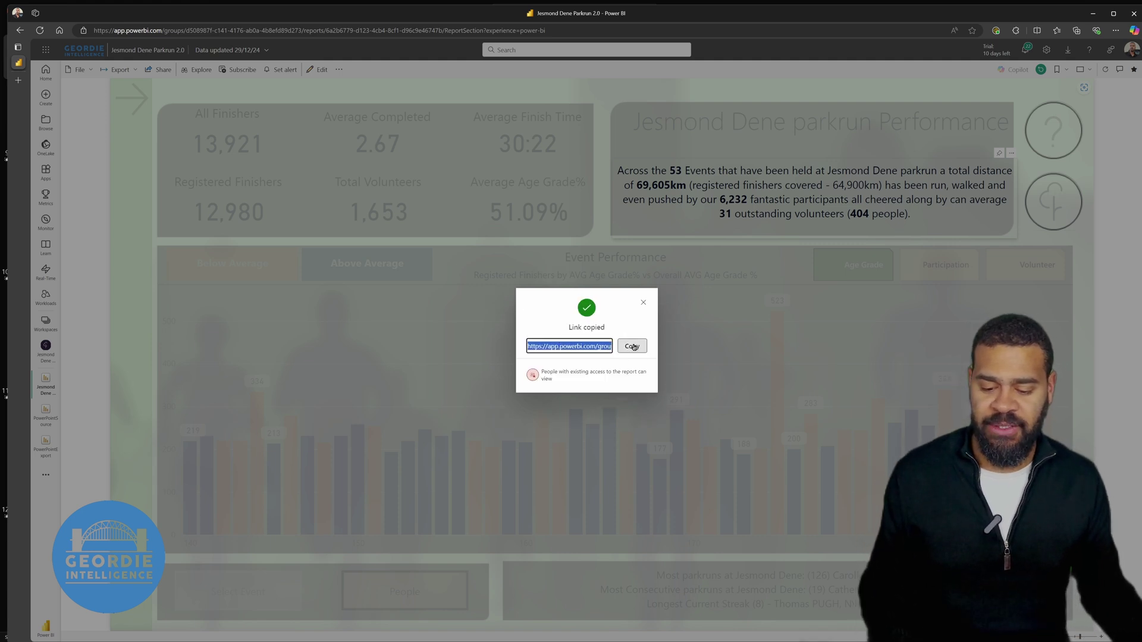
# Insert the copied Power BI summary text visual on the Volunteers slide.
pyautogui.hotkey('alt', 'Tab')
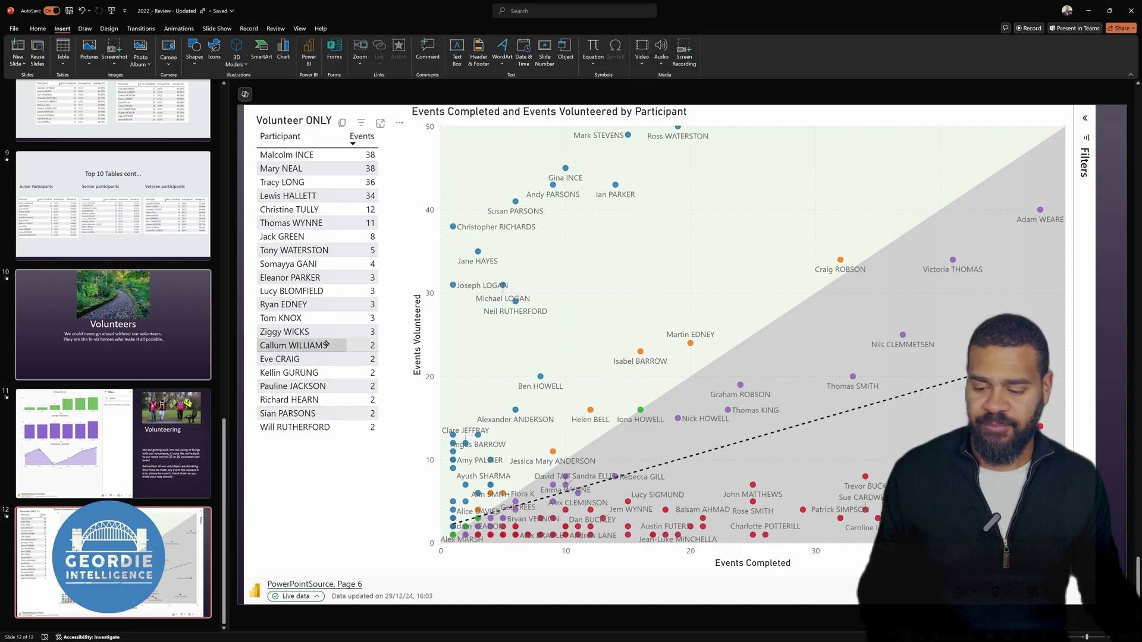
pyautogui.click(149, 361)
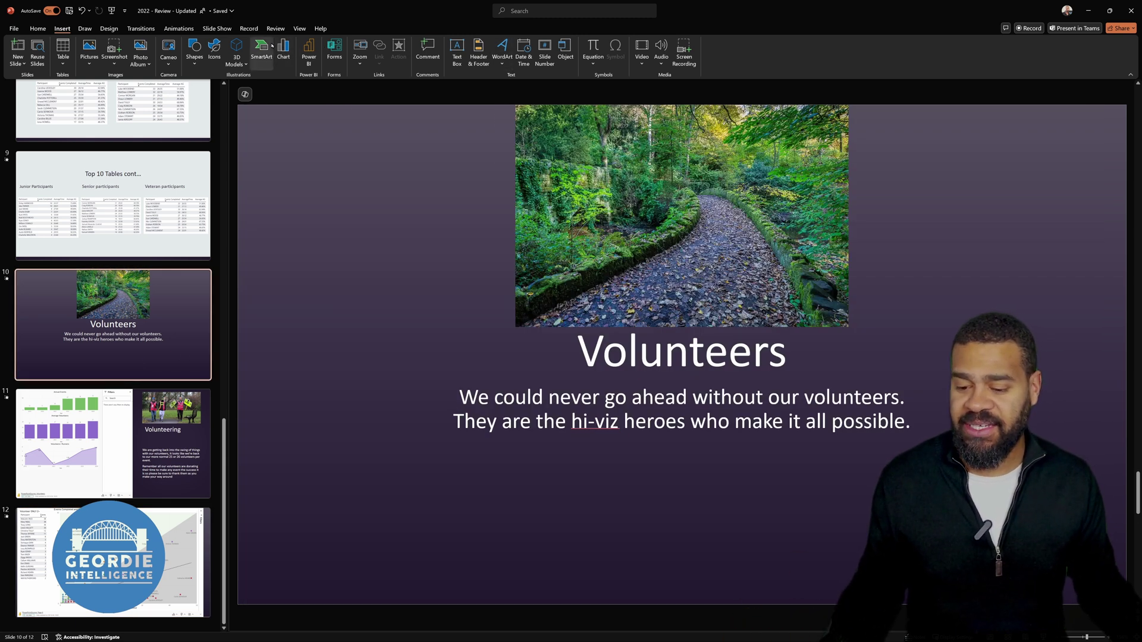
pyautogui.click(310, 50)
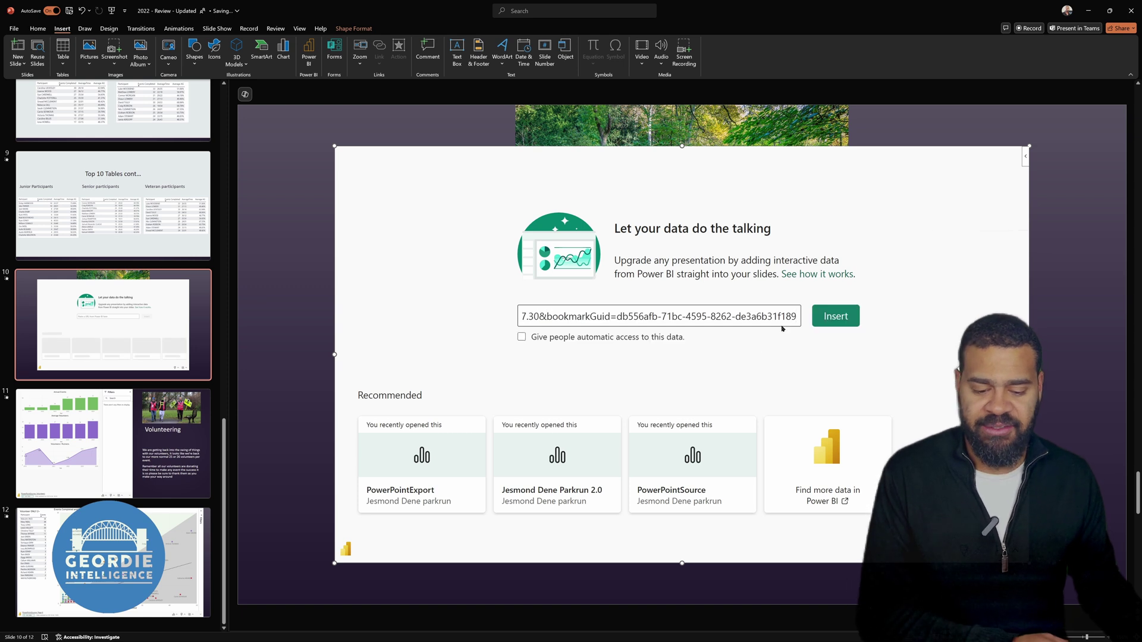
pyautogui.click(823, 318)
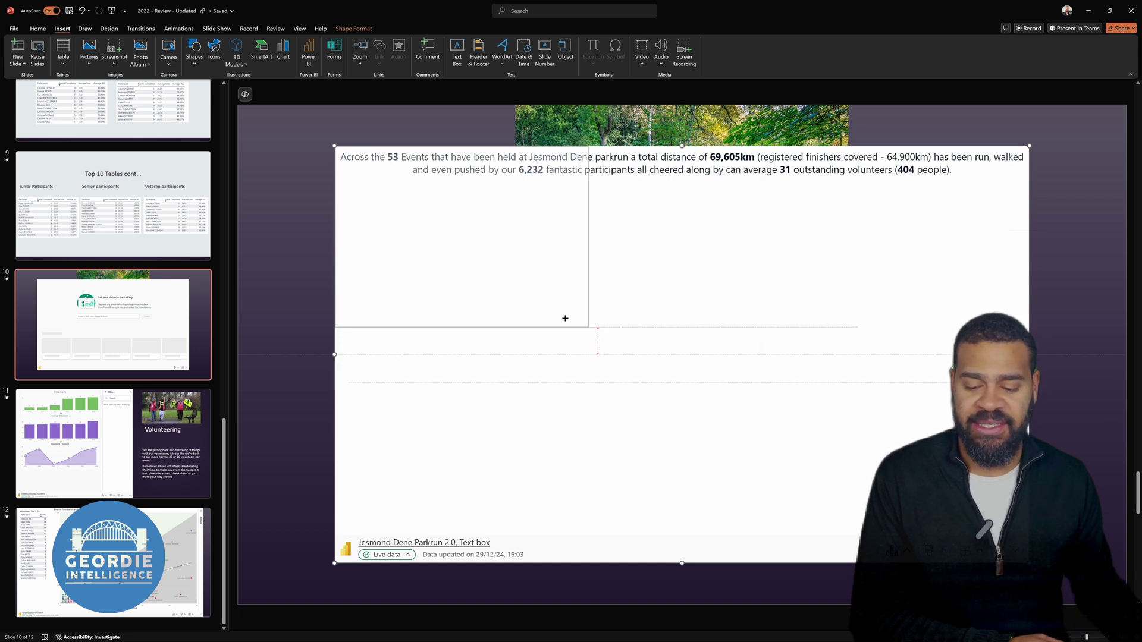
# Move and resize the summary text visual to the top right beside the photo.
pyautogui.moveTo(565, 319); pyautogui.dragTo(512, 291)
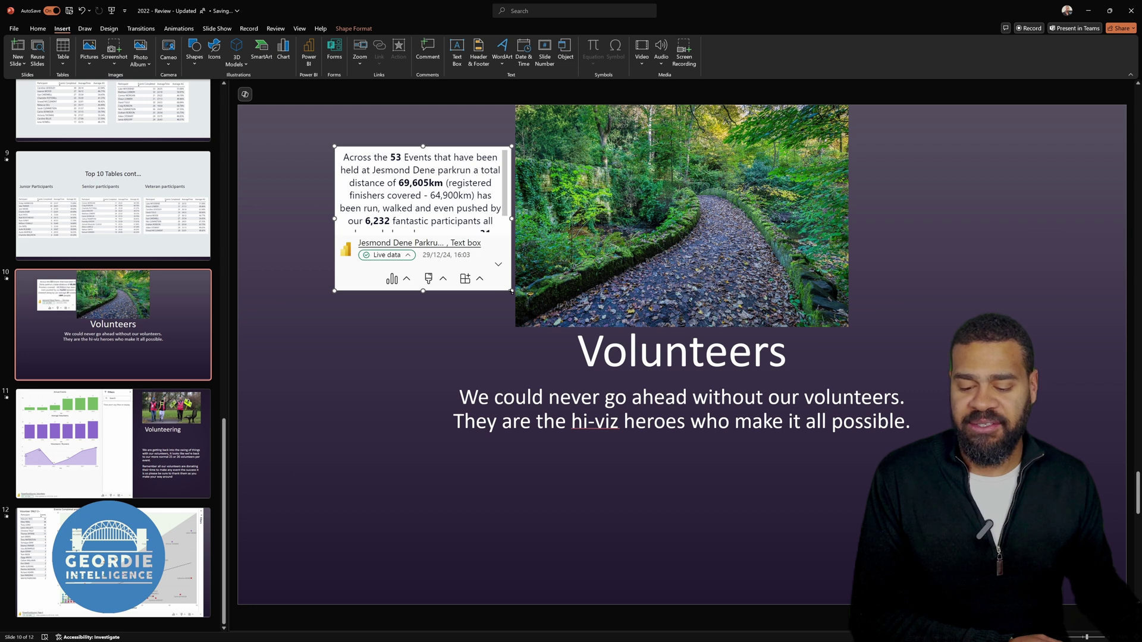
pyautogui.hotkey('ctrl', 'z')
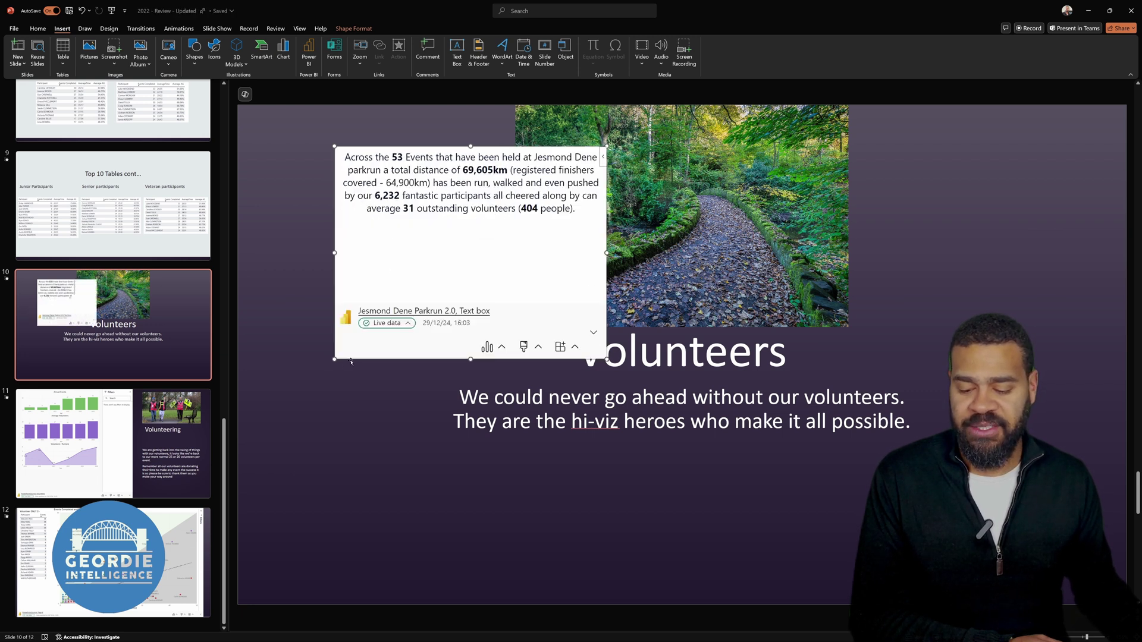
pyautogui.moveTo(351, 362); pyautogui.dragTo(869, 337)
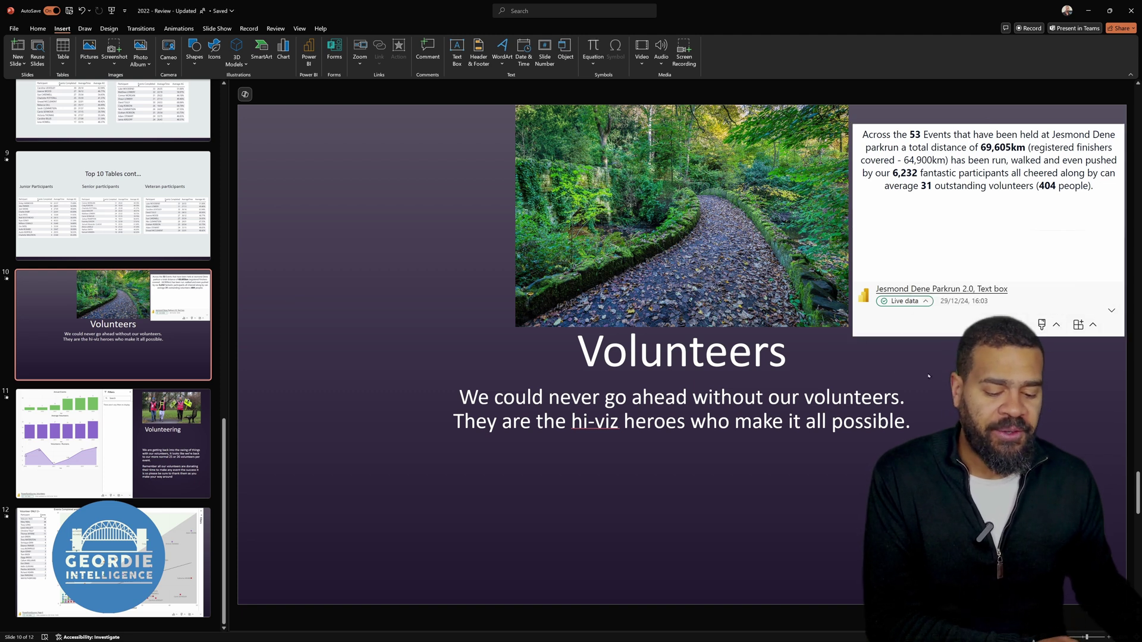
pyautogui.moveTo(853, 337); pyautogui.dragTo(876, 320)
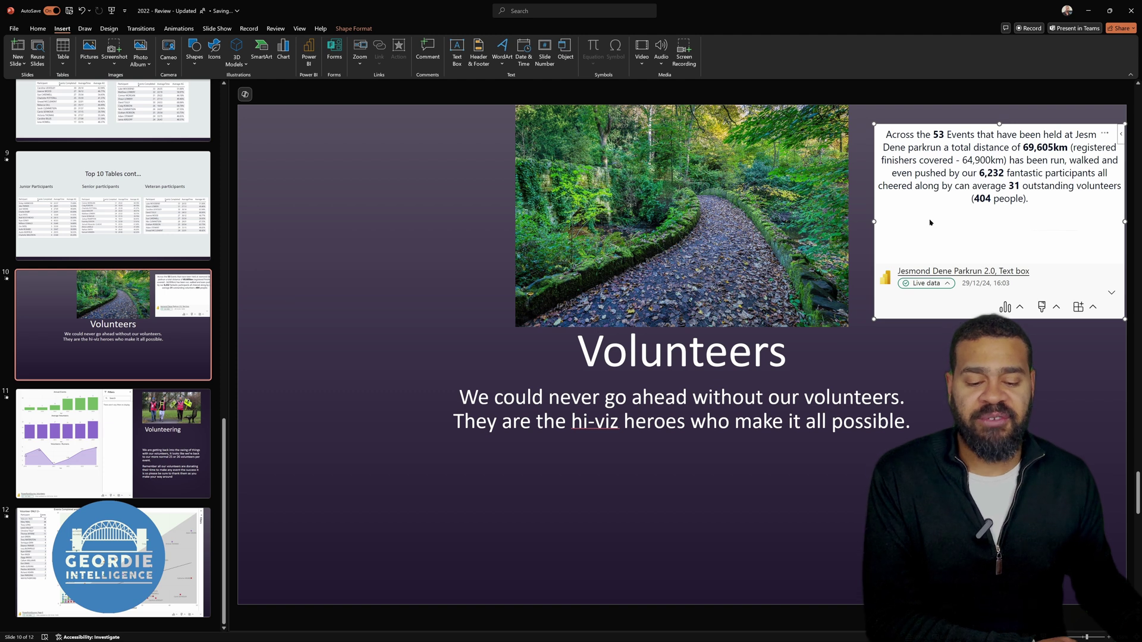